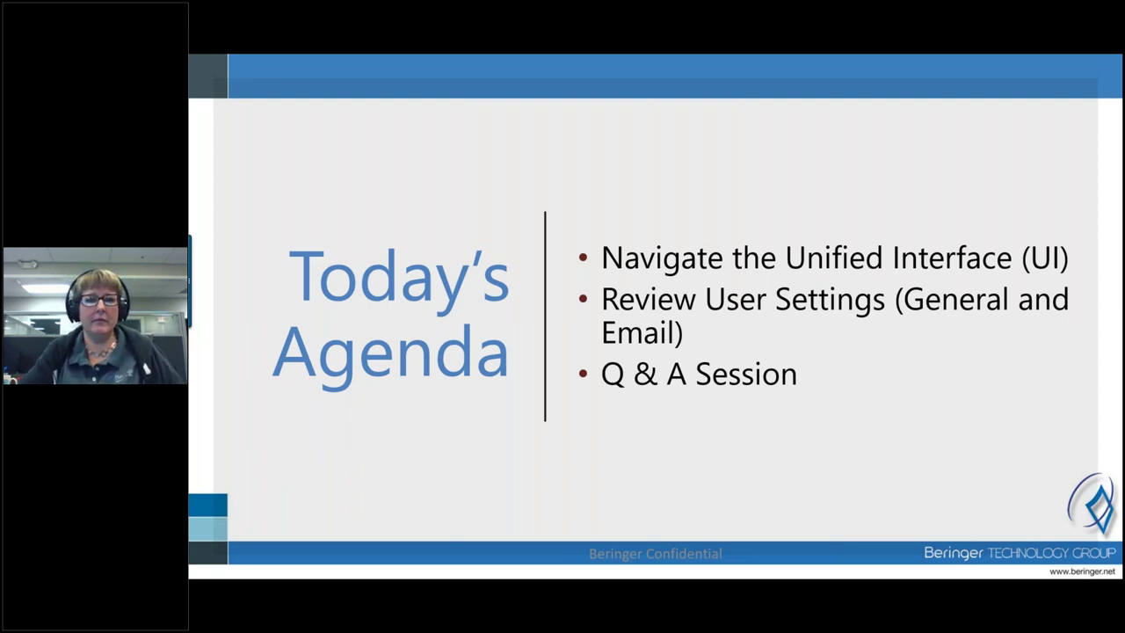
key(Right)
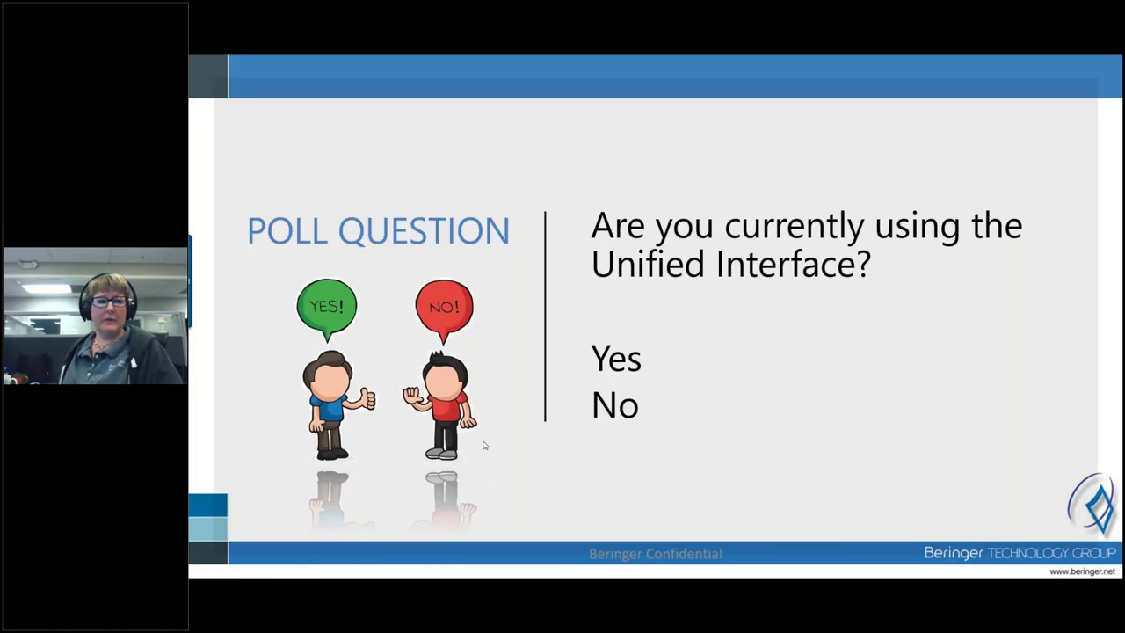
click(718, 325)
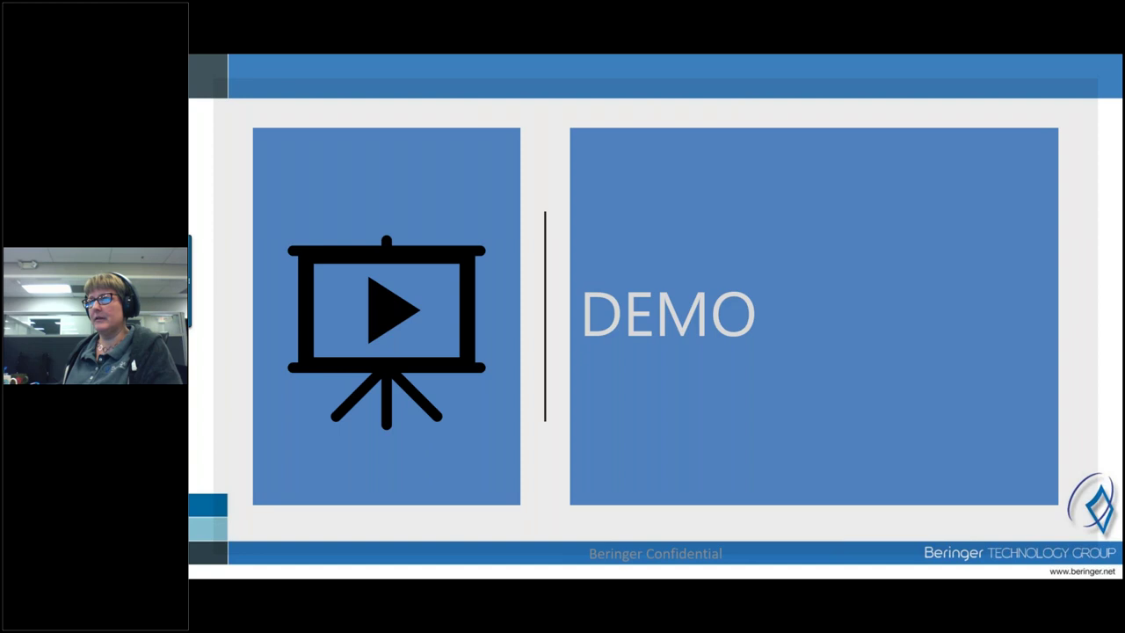
Switch to the Dynamics 365 Sales Hub dashboard, collapse the site map navigation to icons and expand it again.
key(alt+Tab)
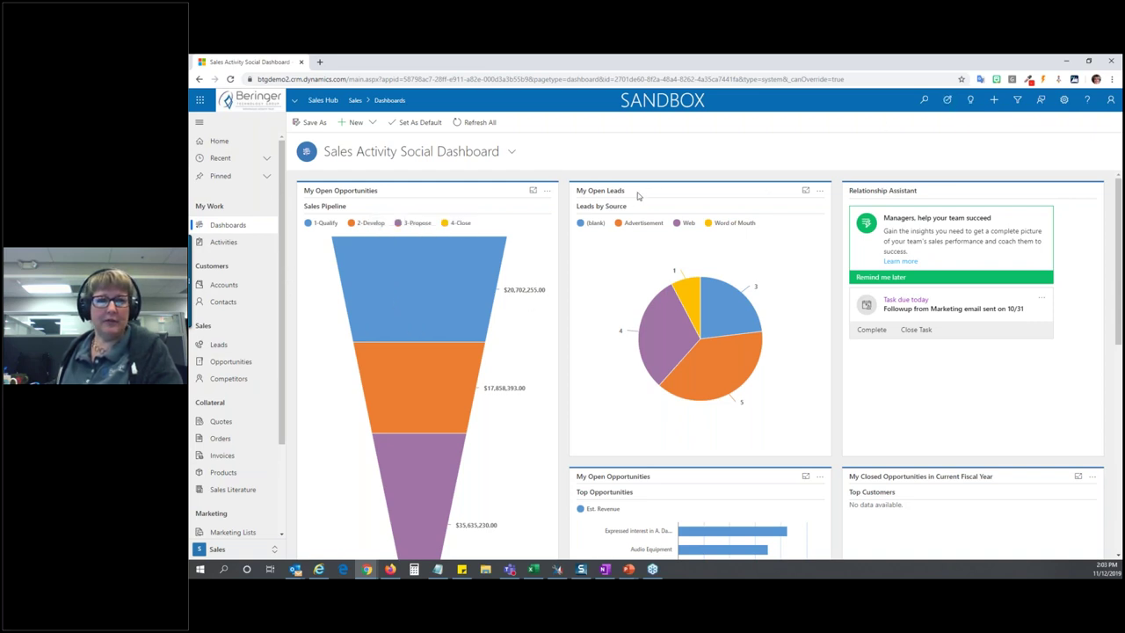
click(199, 126)
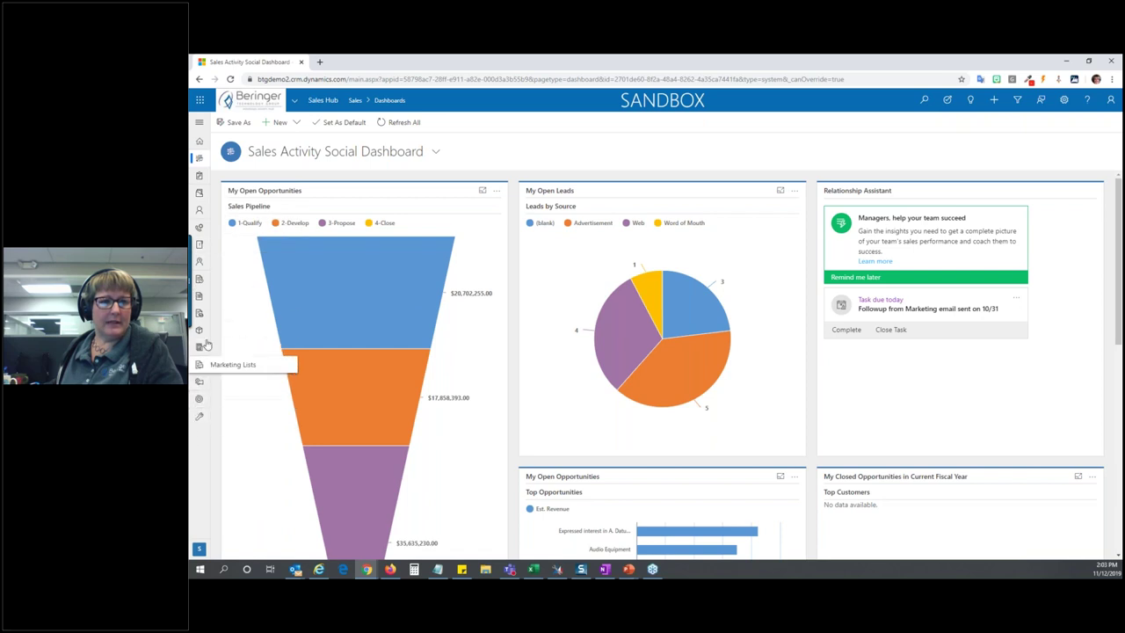
click(200, 124)
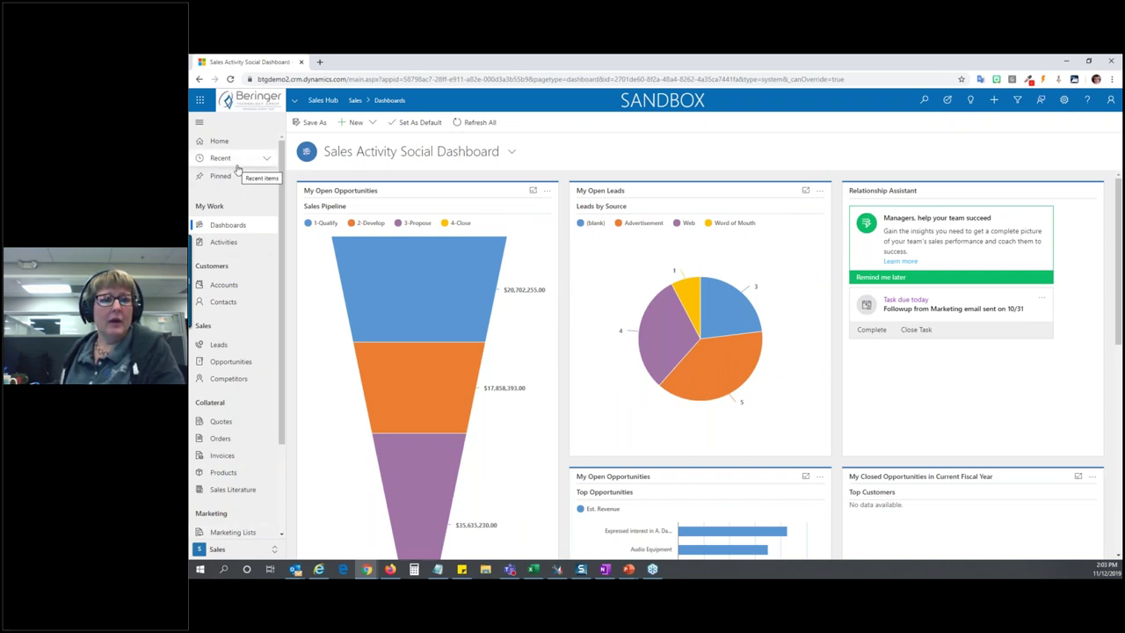
click(218, 148)
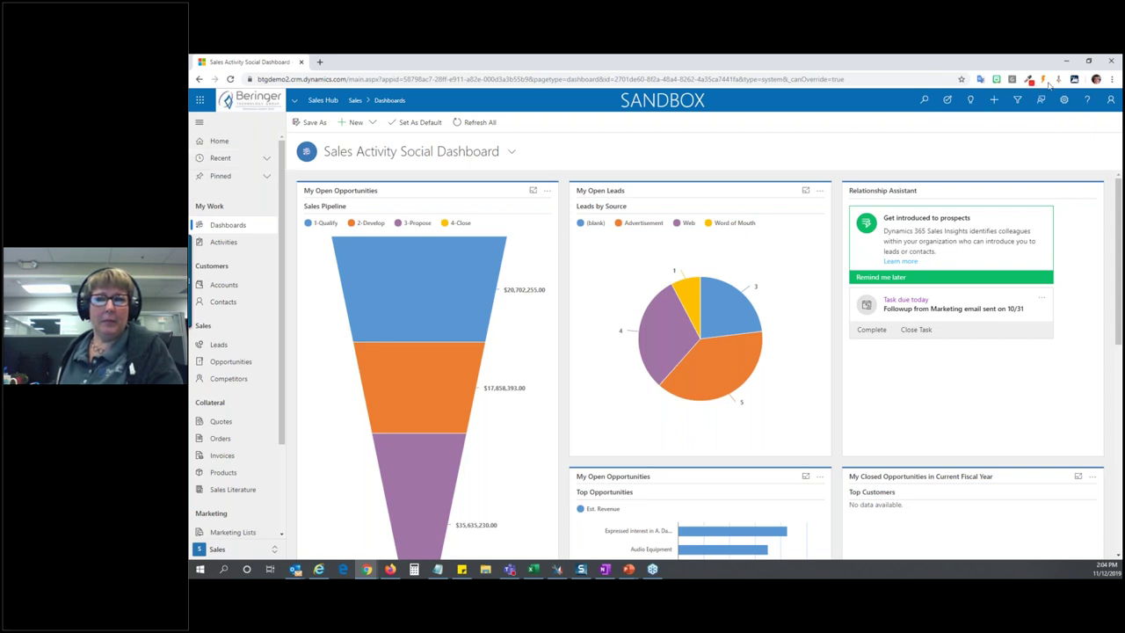
Check the Recent and Pinned lists, and pin the lead record that is second among the recent items.
click(267, 159)
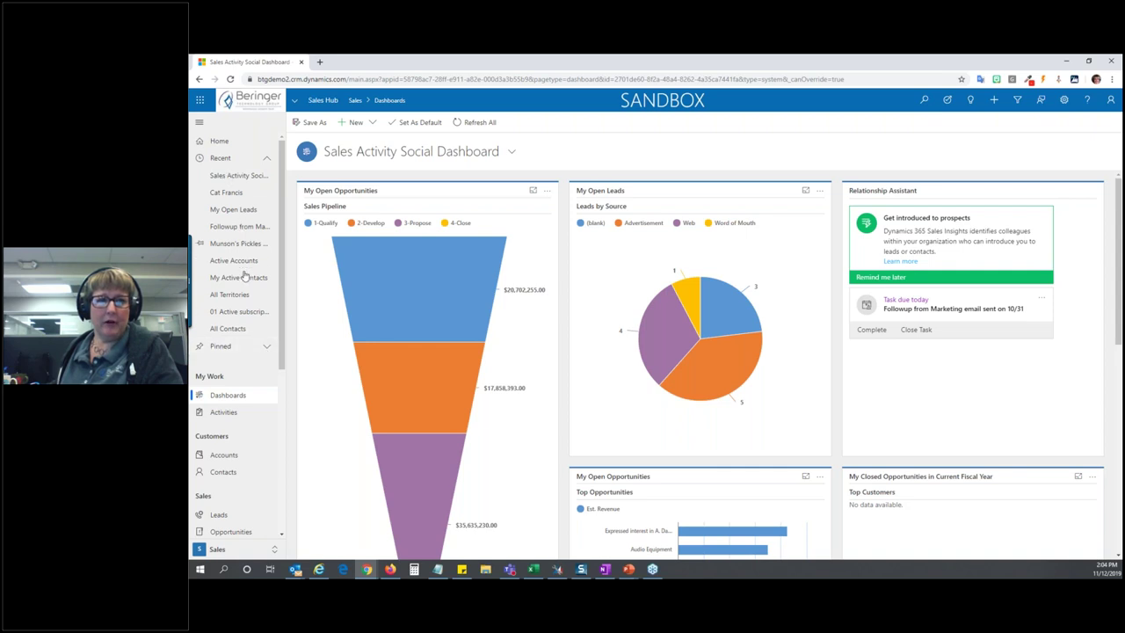
click(267, 350)
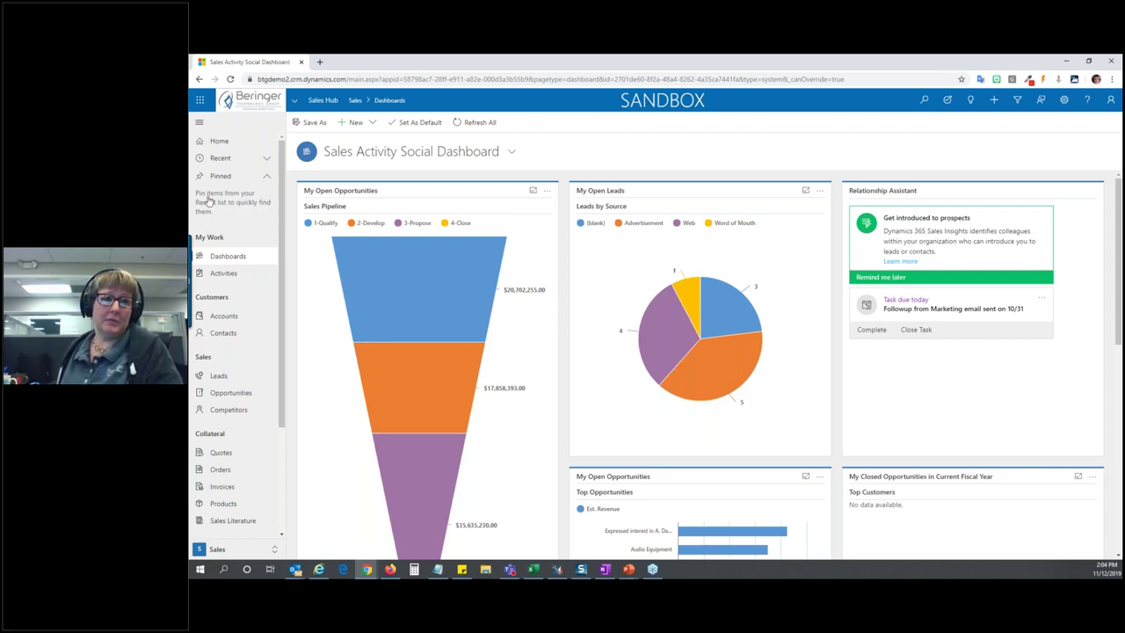
click(267, 158)
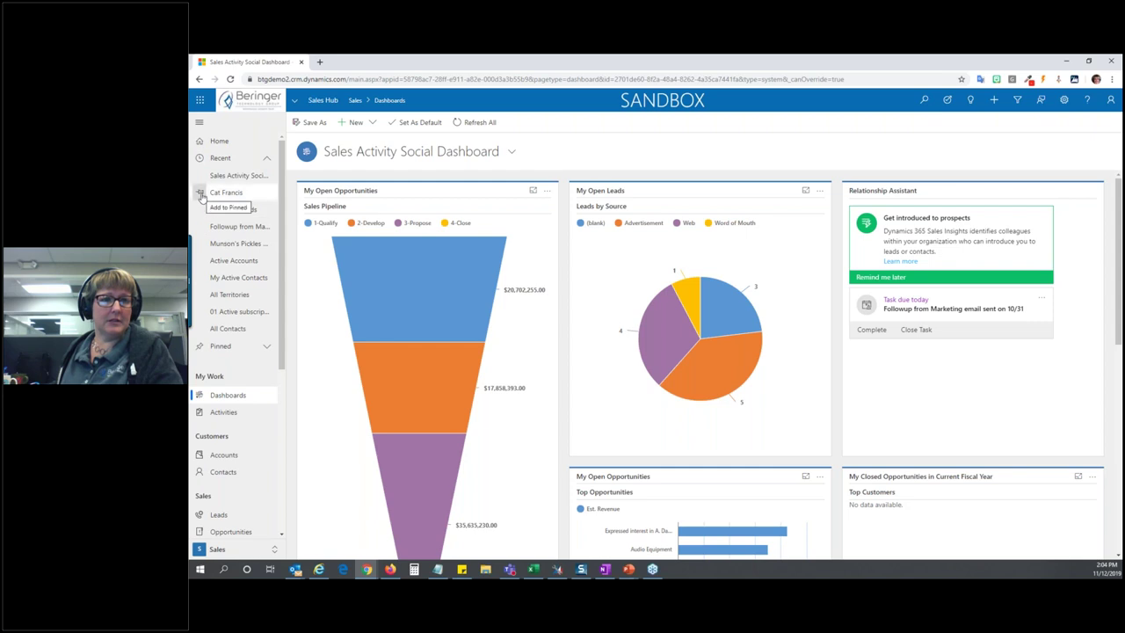
drag(201, 195, 224, 202)
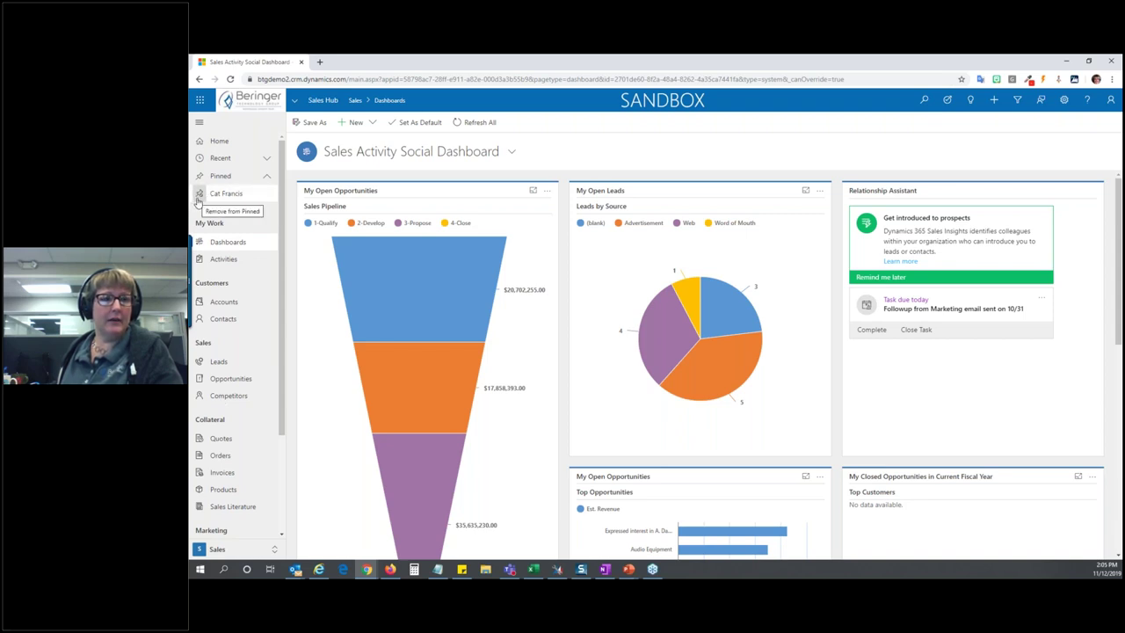
Remove the lead record from the pinned items and collapse the Pinned list.
click(199, 200)
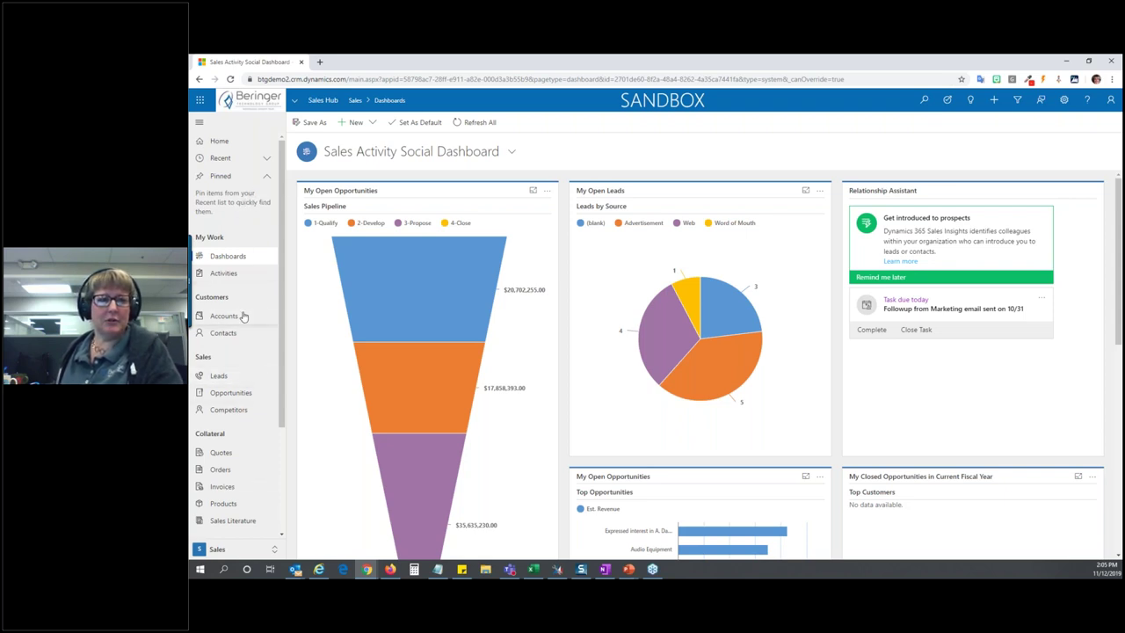
click(264, 176)
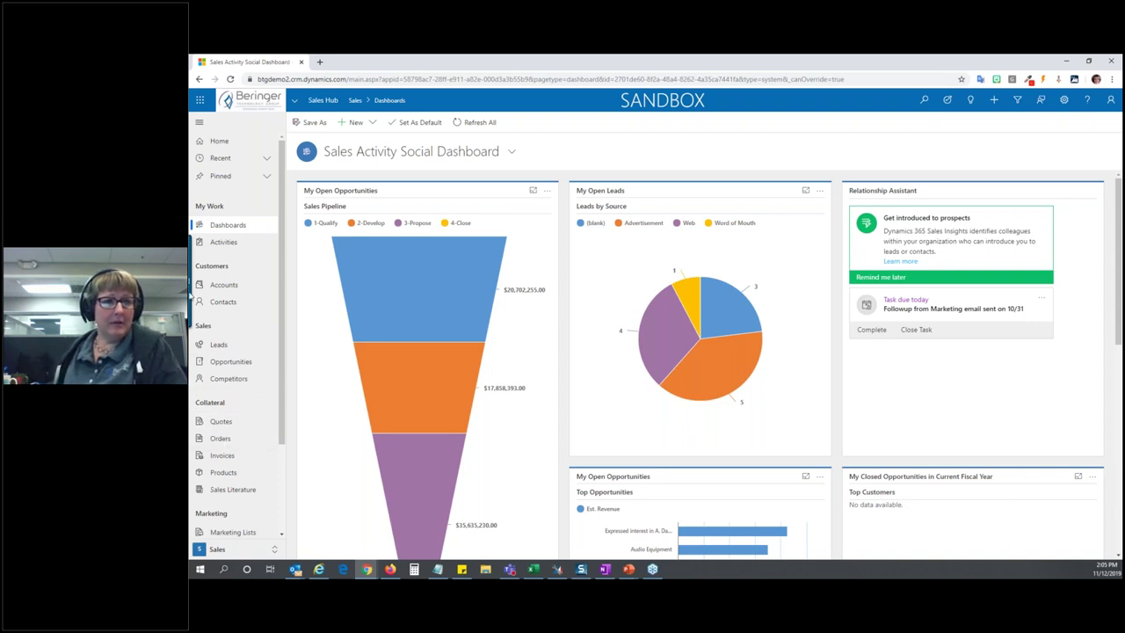
Choose Sales Hub from the available apps, and change to its App Settings area to look through the entries.
click(296, 103)
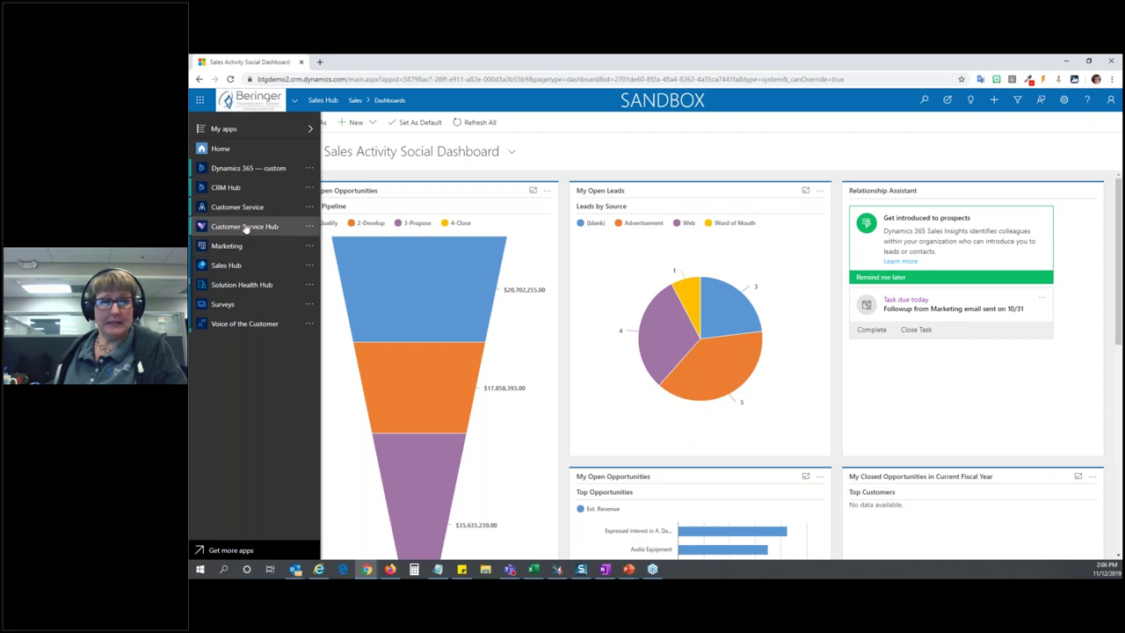
click(228, 273)
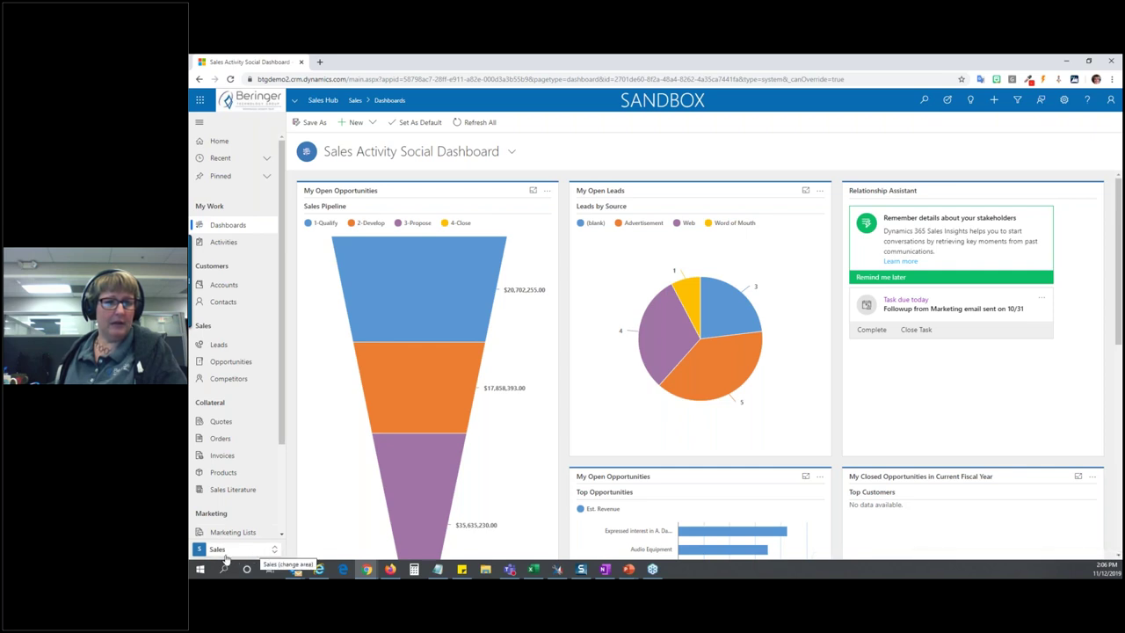
click(276, 551)
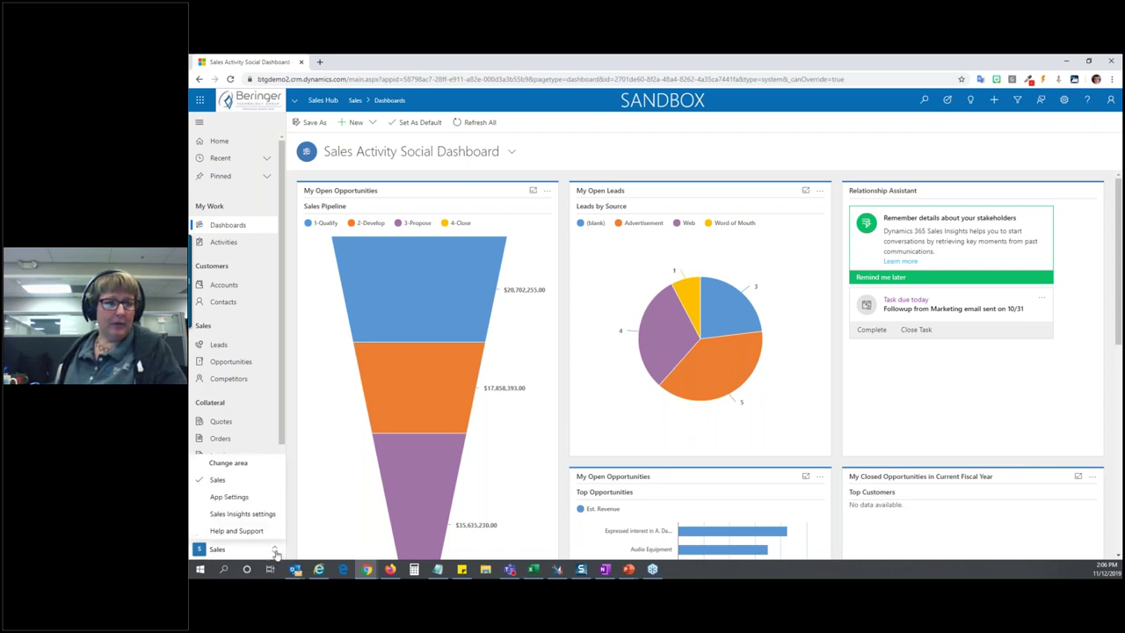
click(230, 498)
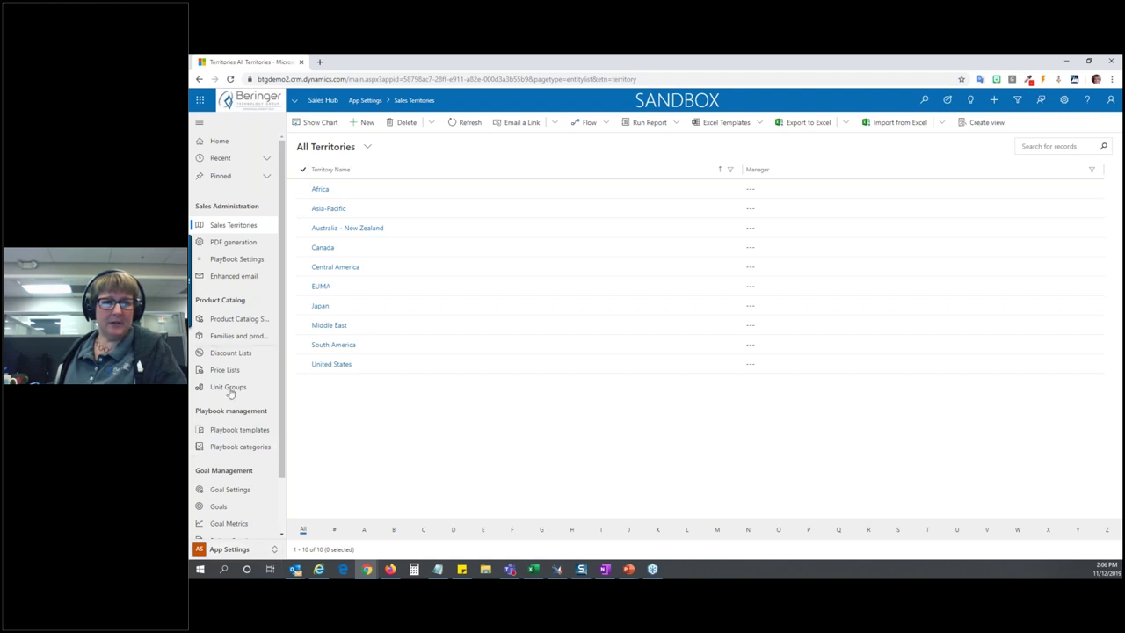
scroll(234, 404, down, 2)
scroll(234, 404, up, 2)
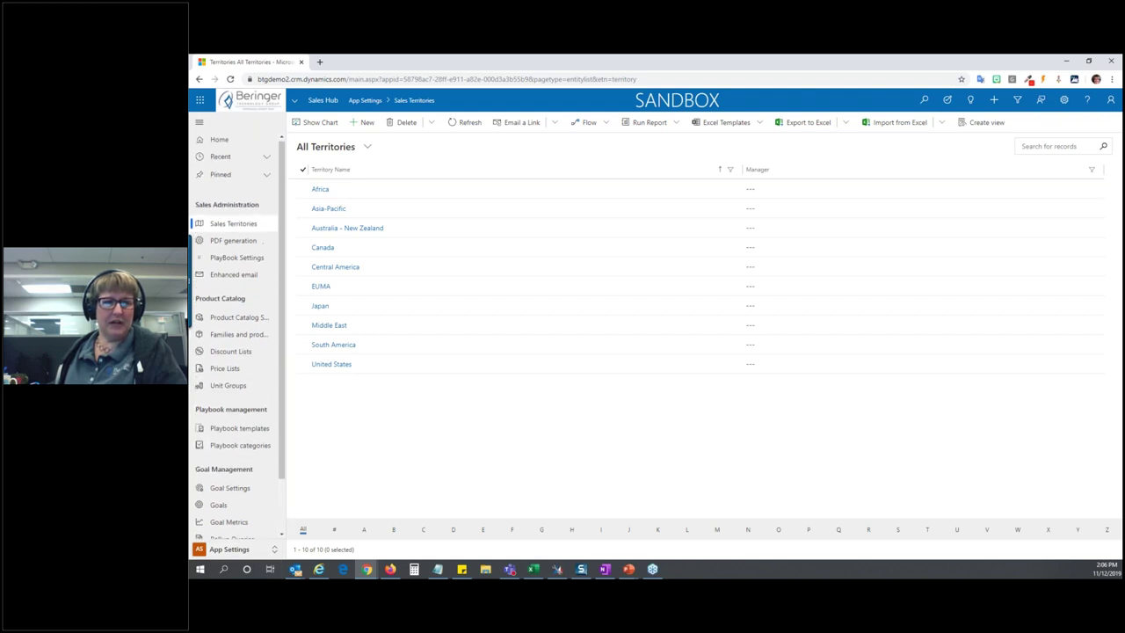
Change to the Help and Support area, view the Help Center resources, and return to the Sales Hub page.
click(233, 550)
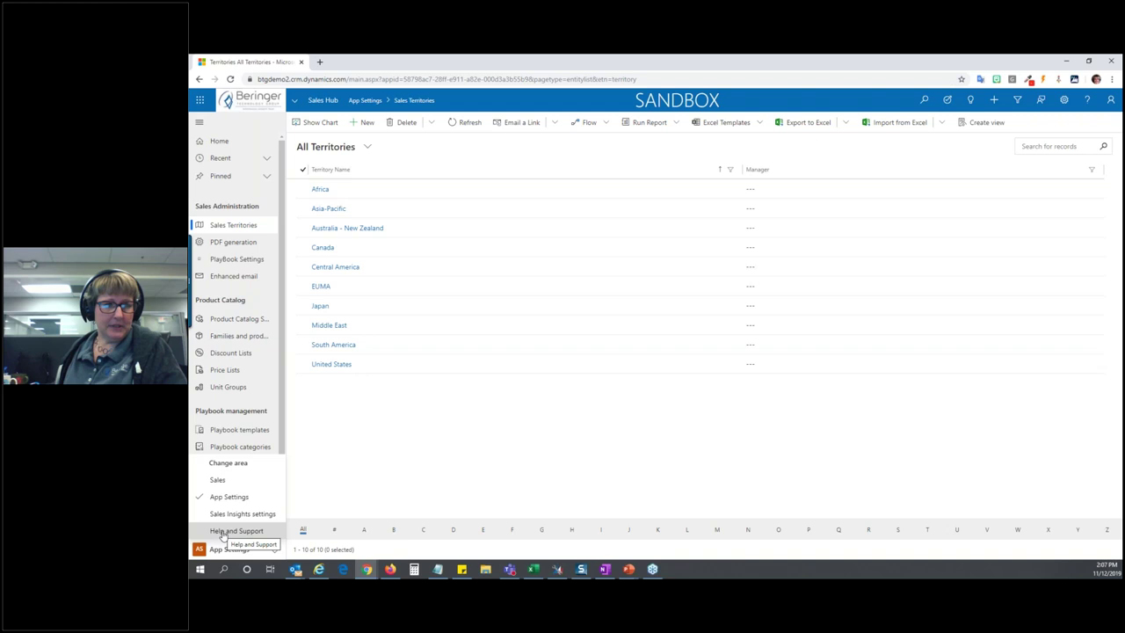
click(225, 531)
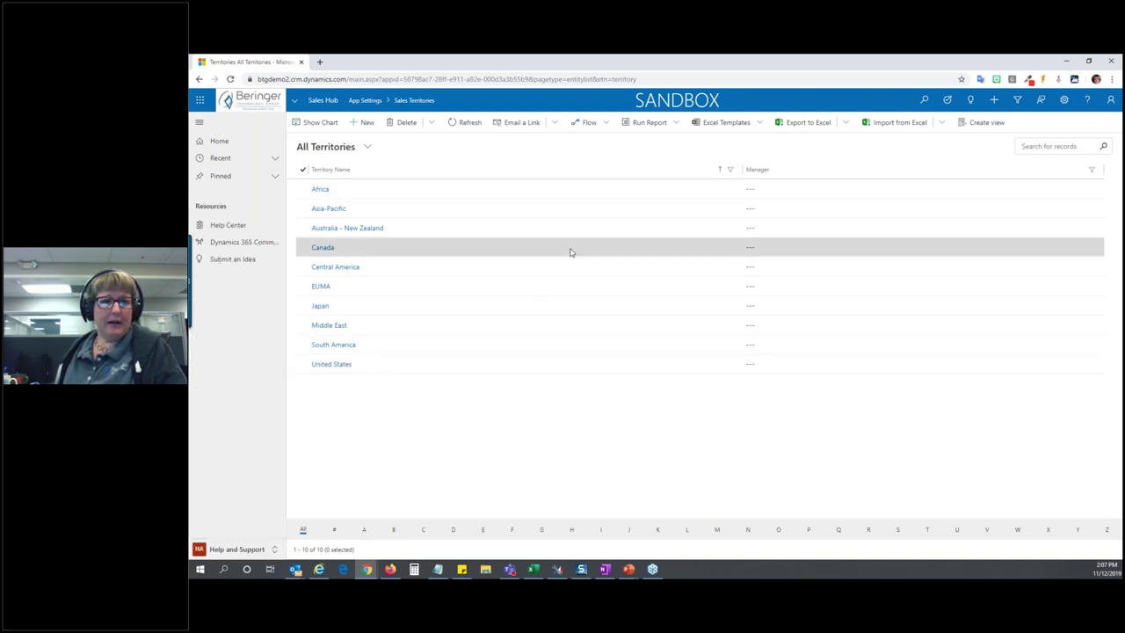
click(227, 226)
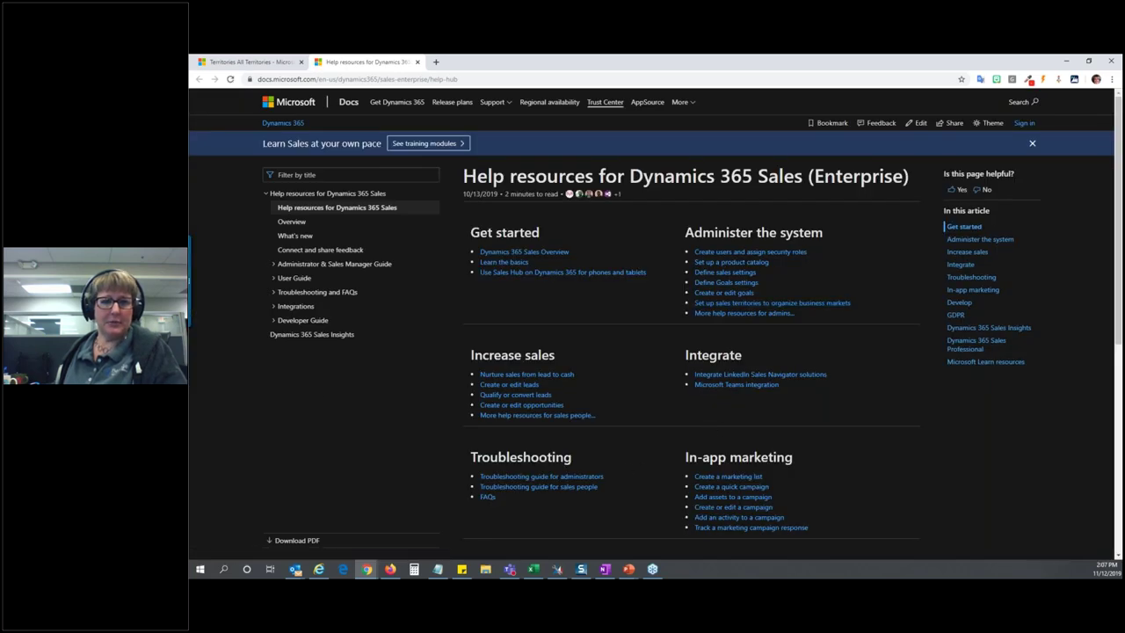
click(209, 62)
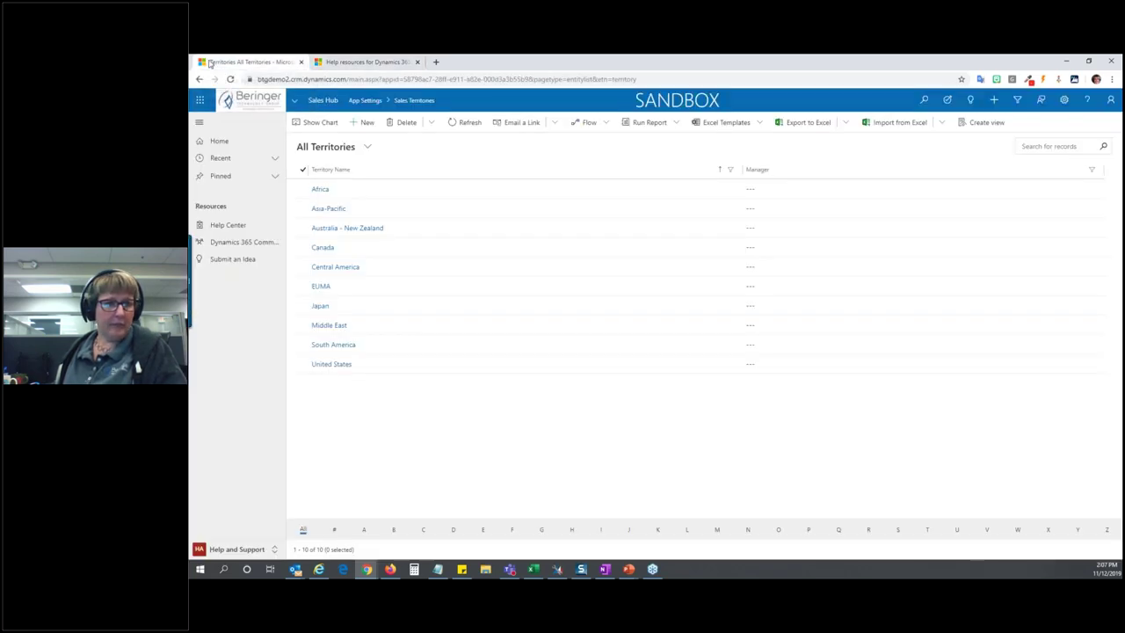
Open the Submit an Idea site, examine the Dynamics 365 Sales idea categories and idea dashboard, and return to Sales Hub.
click(239, 261)
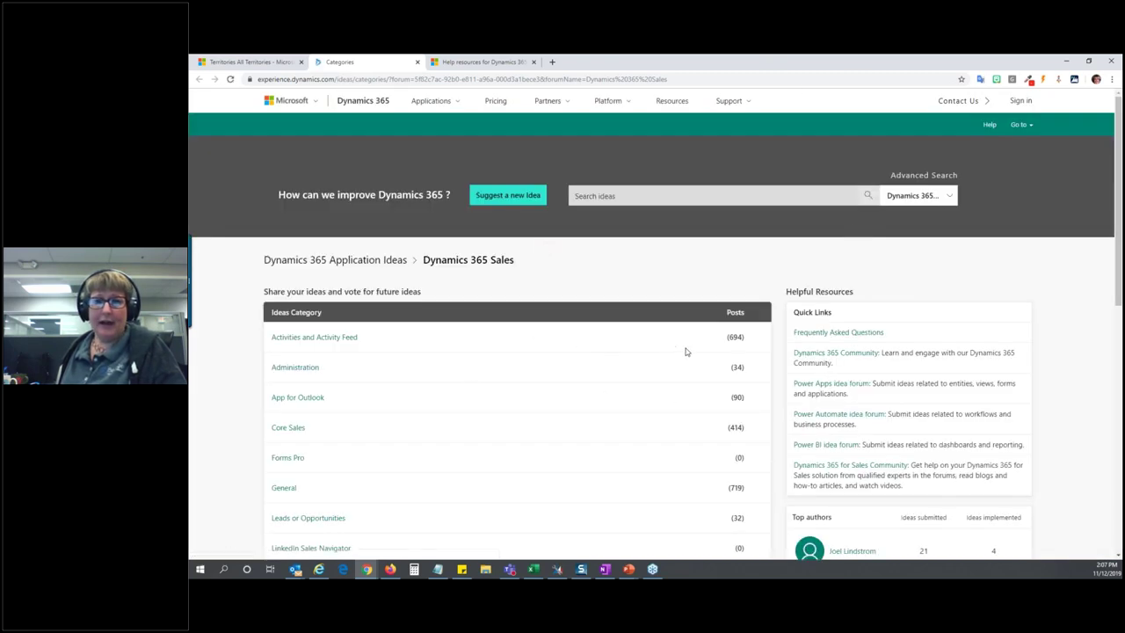
scroll(581, 401, down, 1)
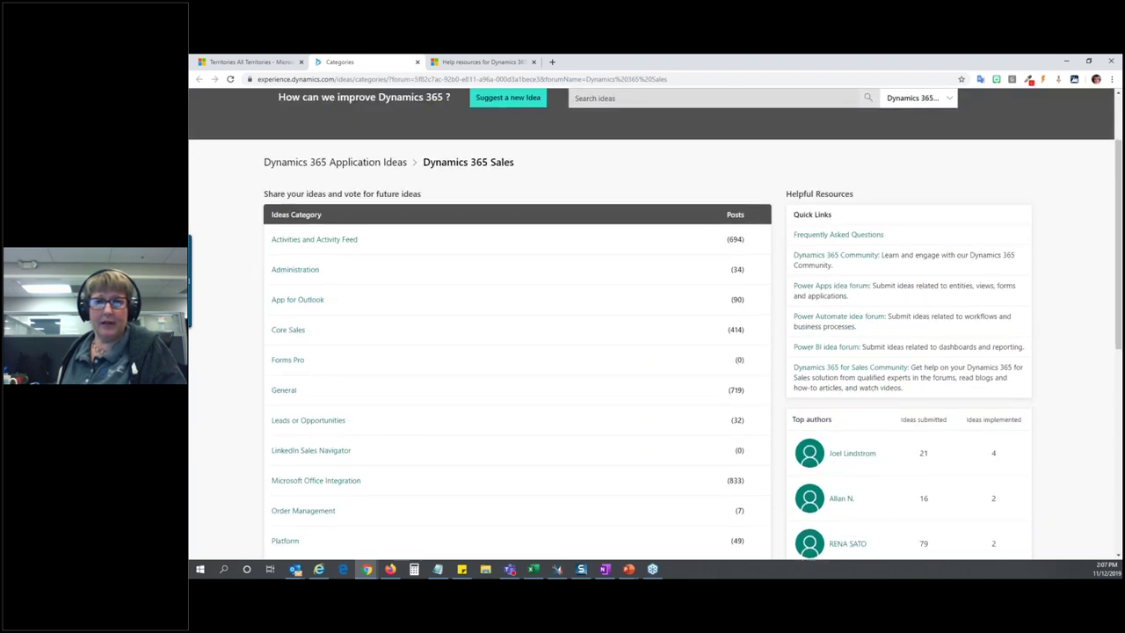
scroll(716, 413, down, 1)
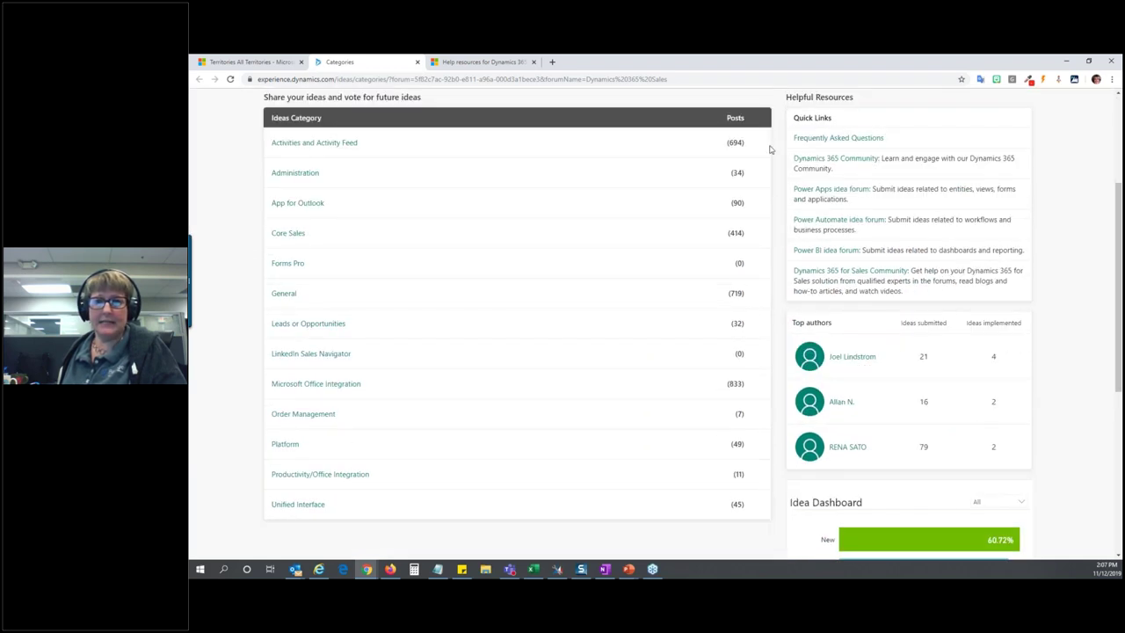
scroll(710, 410, down, 3)
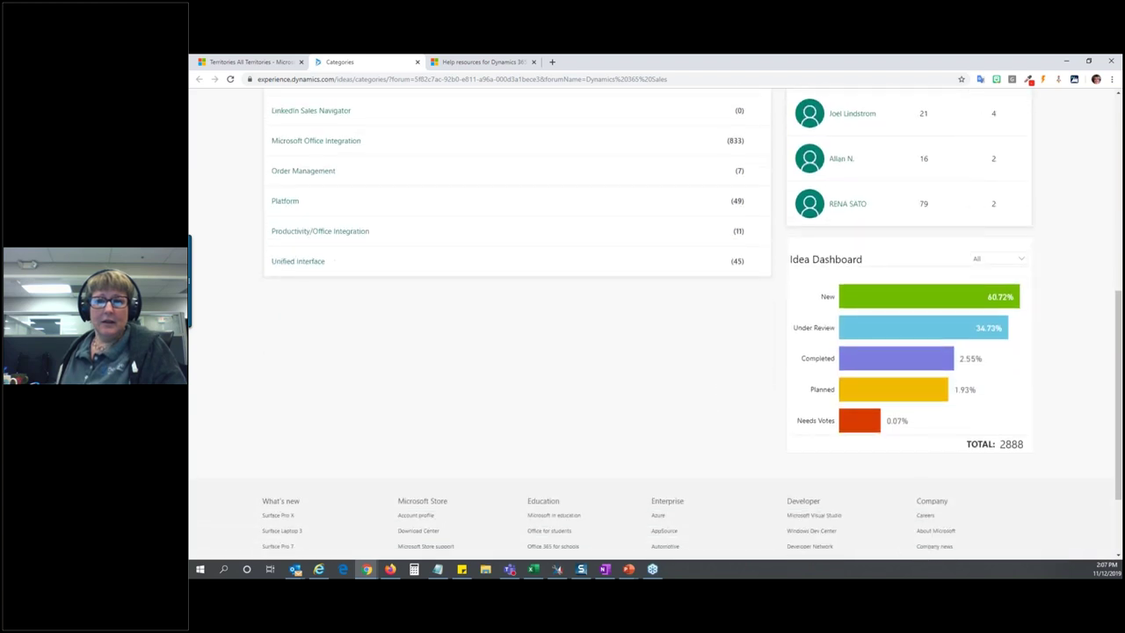
scroll(565, 455, up, 1)
scroll(565, 455, up, 3)
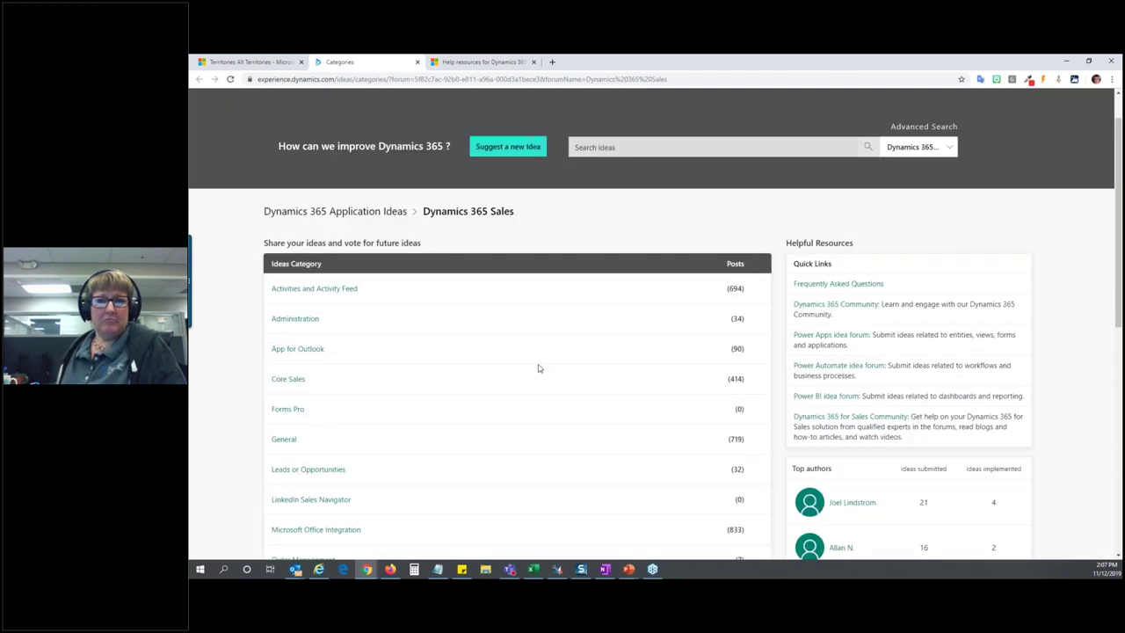
scroll(473, 283, up, 1)
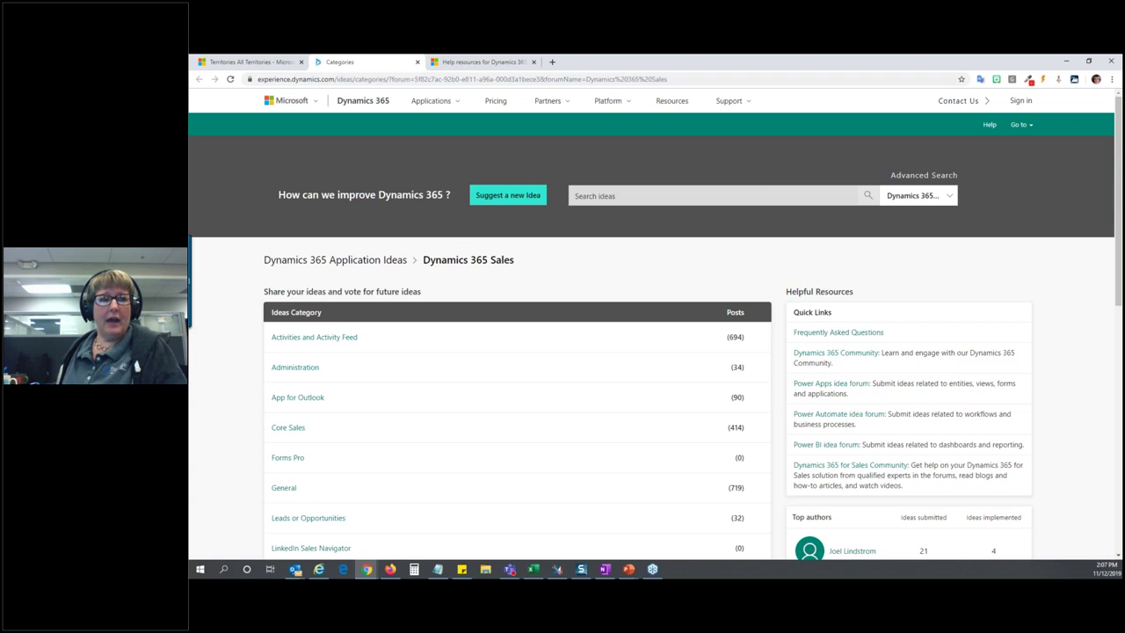
click(249, 63)
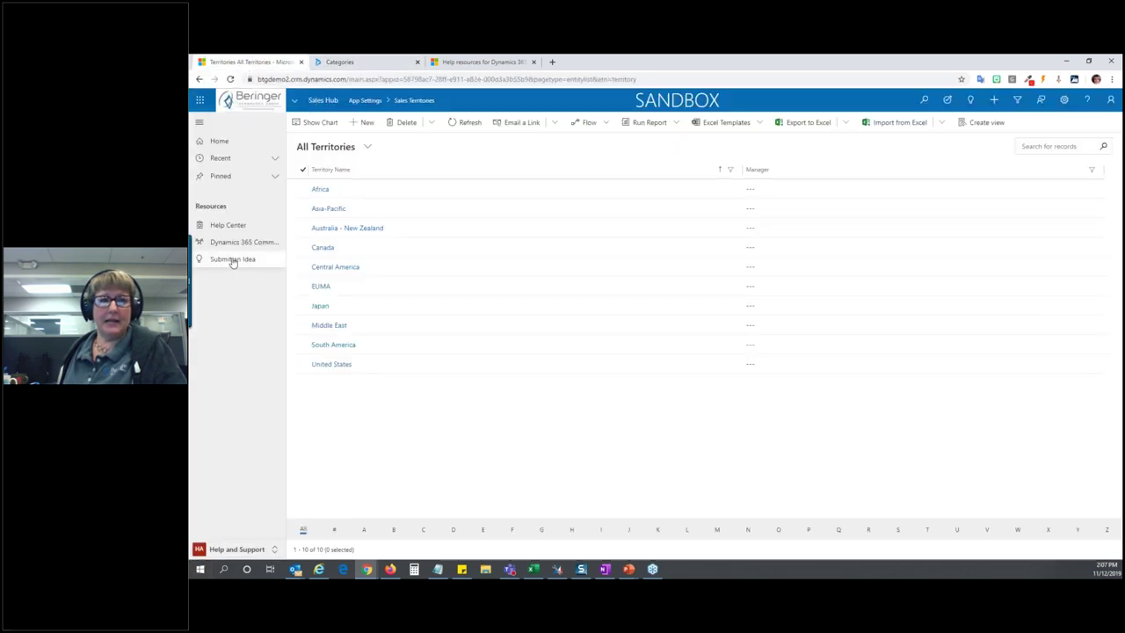
Change back to the Sales area and open the lead with the topic "Interested in our newer offerings" from My Open Leads.
click(275, 550)
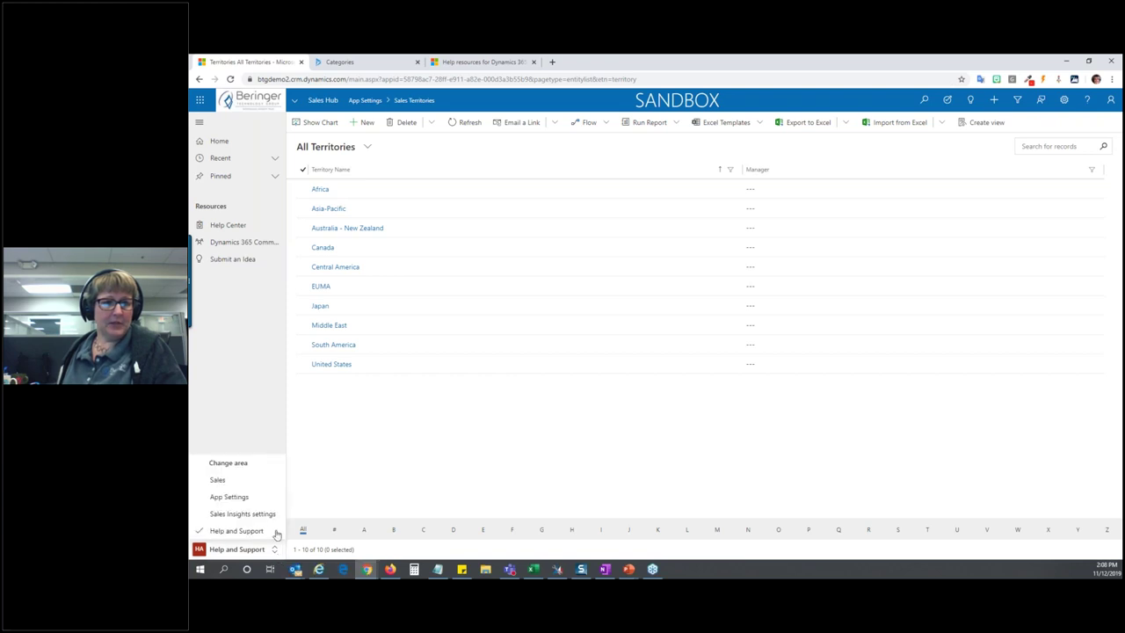
click(234, 481)
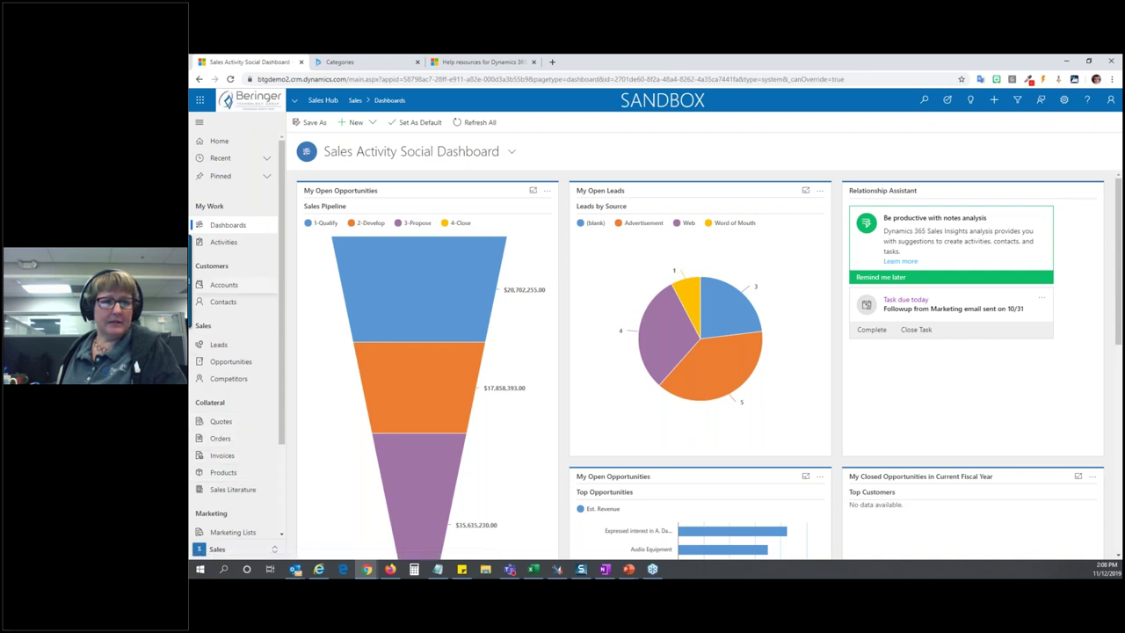
click(219, 347)
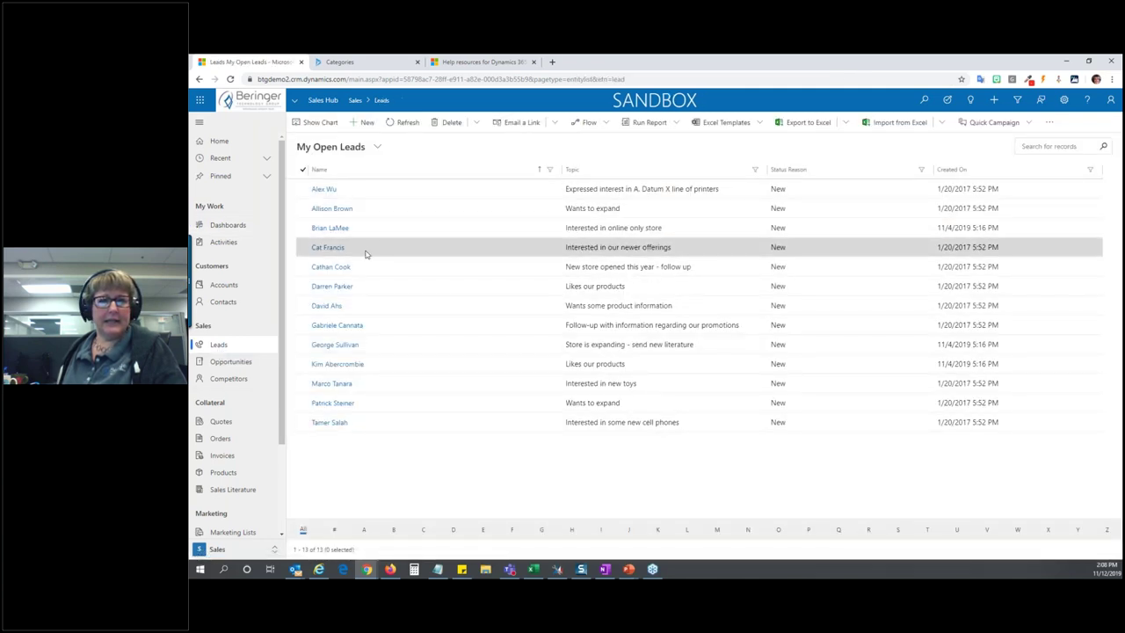
click(327, 248)
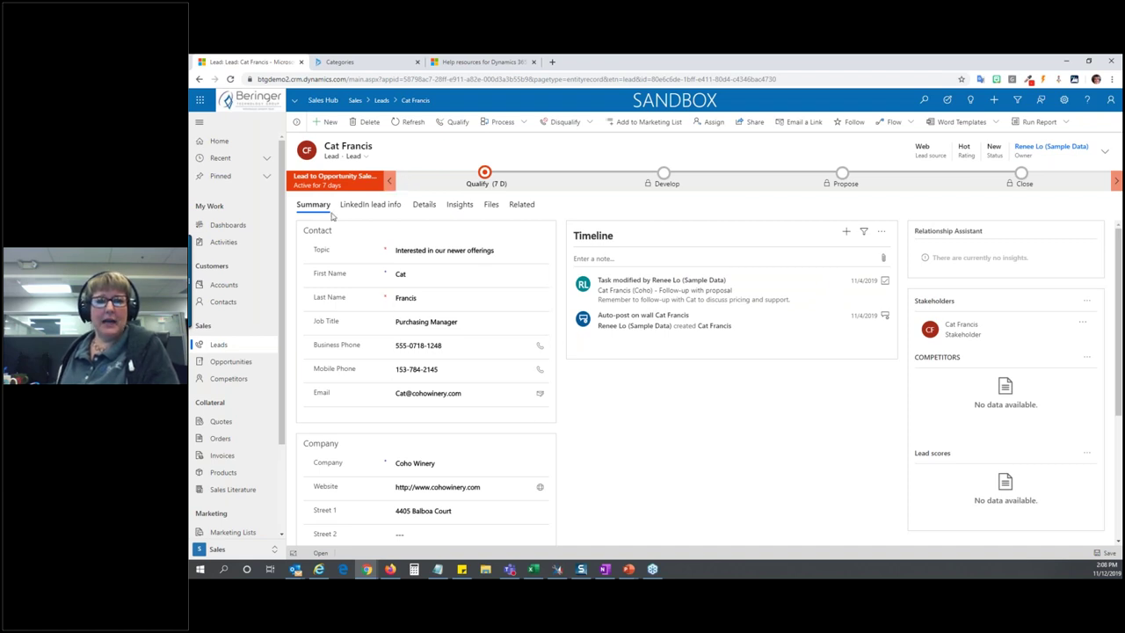
Review the lead's Details information, and return to its Summary to show the record types available for the timeline.
click(425, 204)
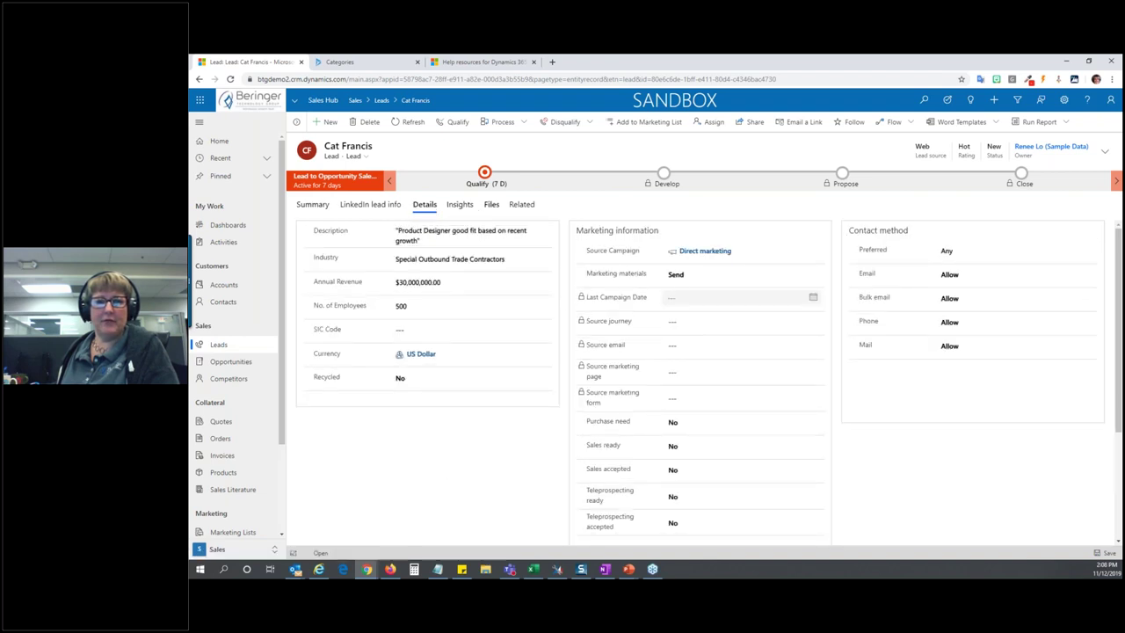
click(313, 208)
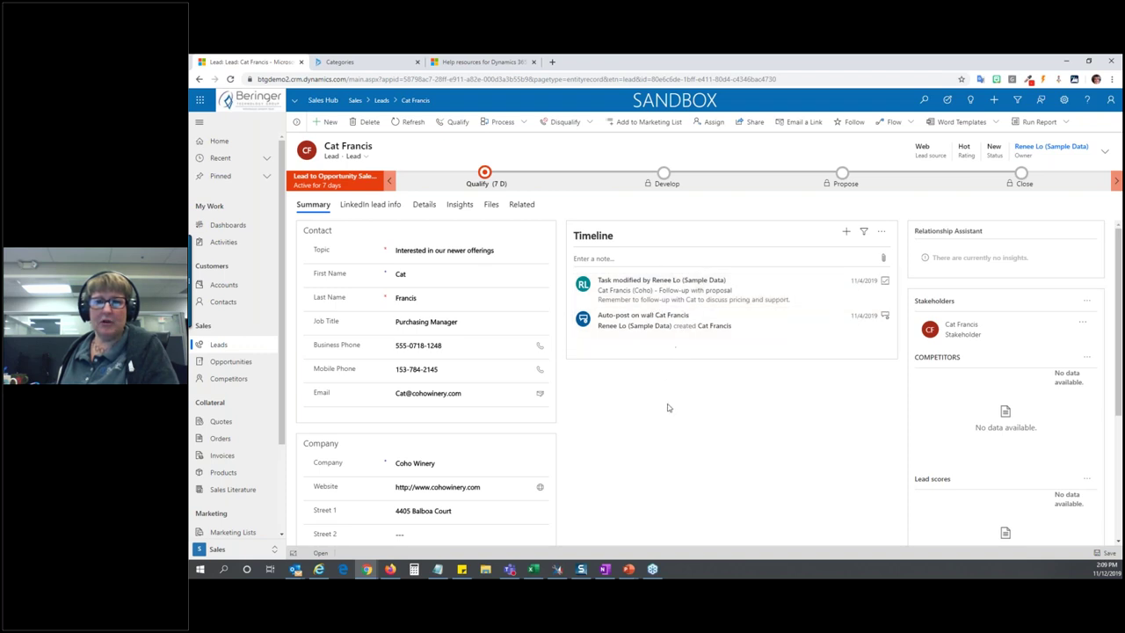
click(847, 233)
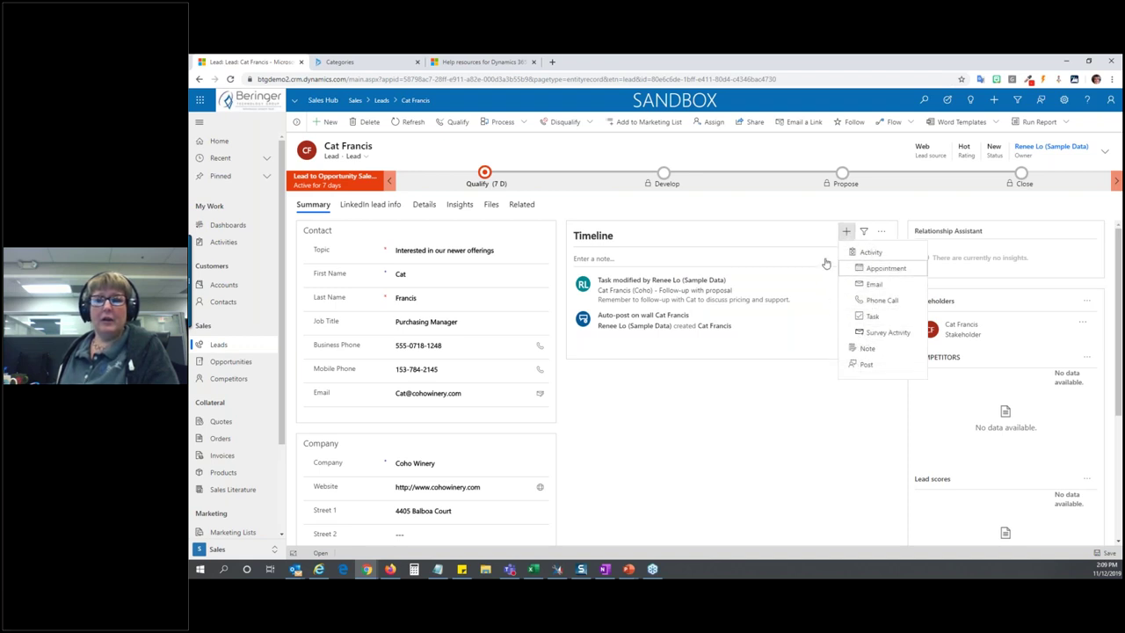
Examine the timeline's filter options, and open the lead's related Activities and the list of other related record types.
click(864, 232)
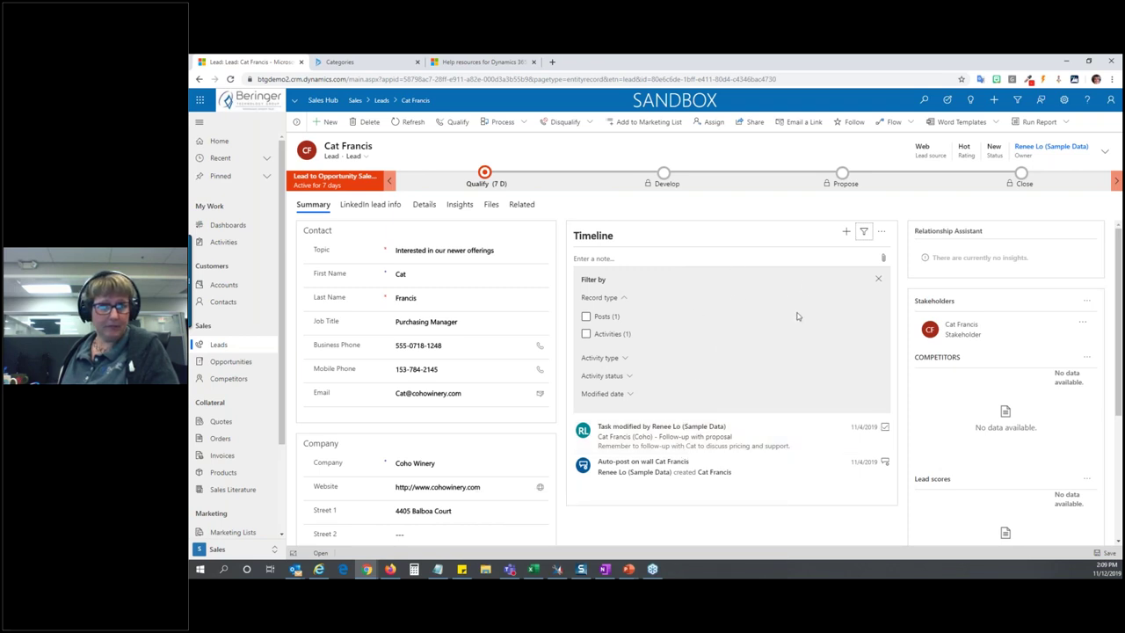
click(864, 232)
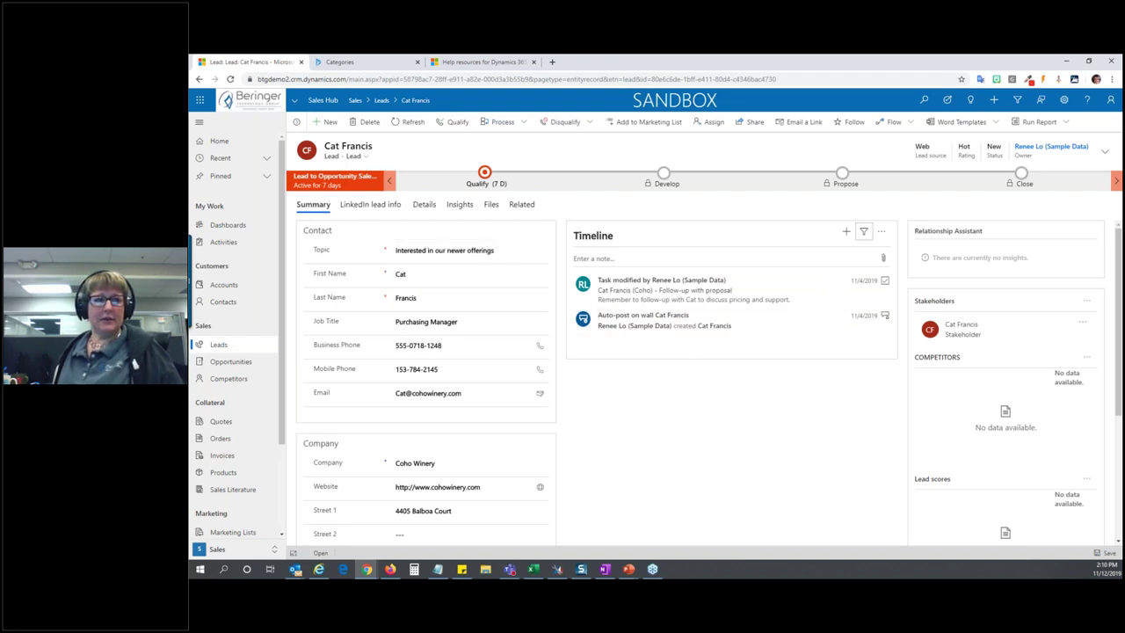
click(531, 211)
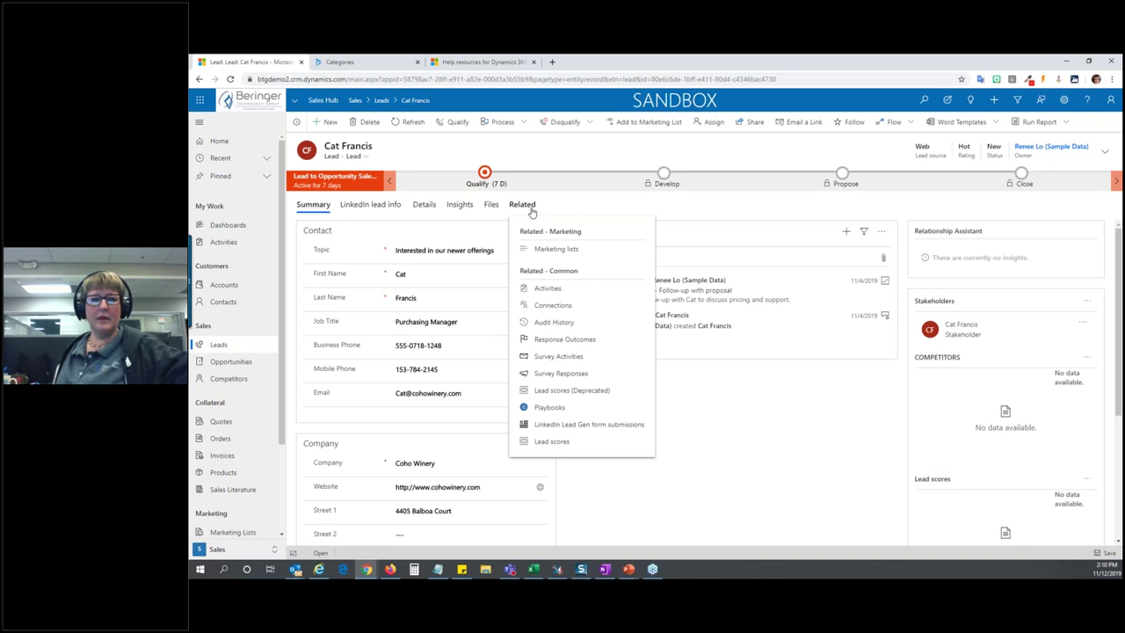
click(548, 290)
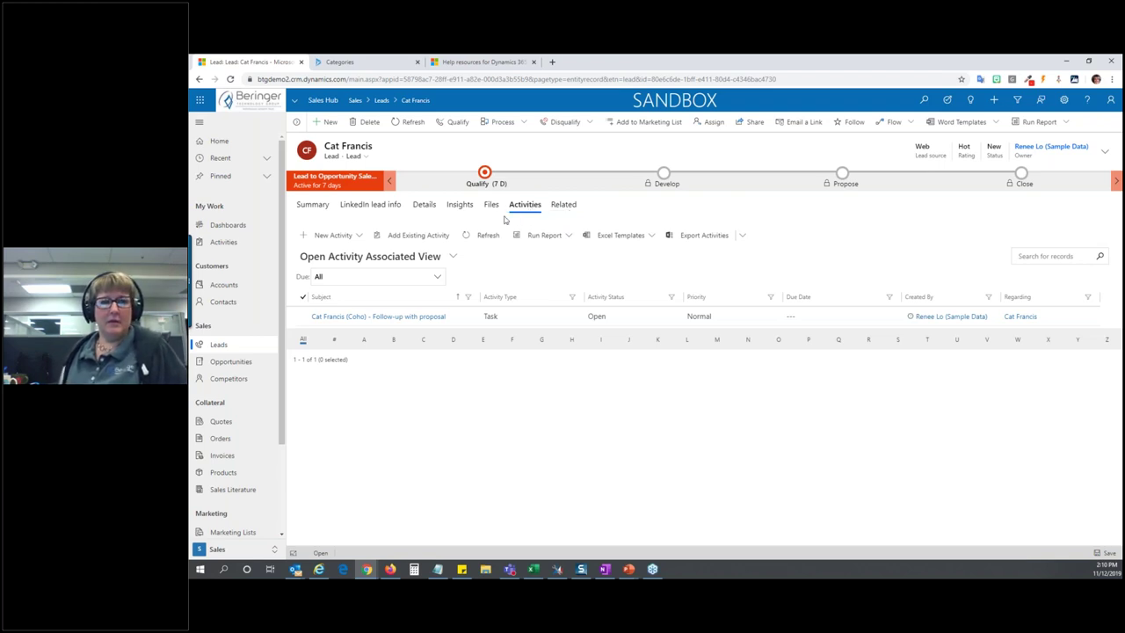
click(563, 204)
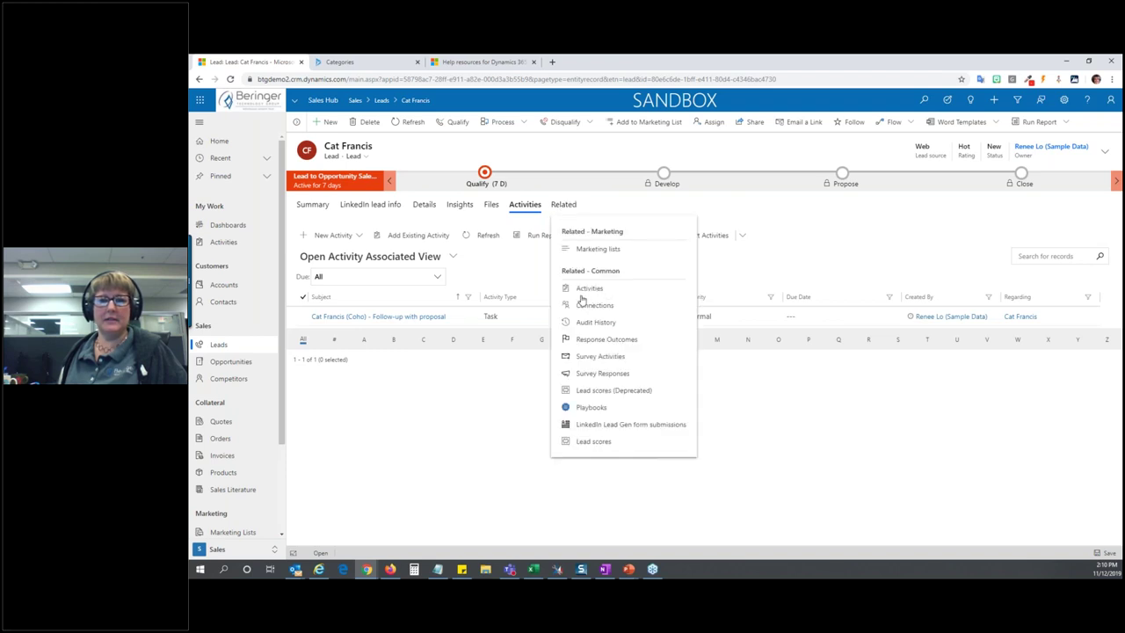
click(532, 205)
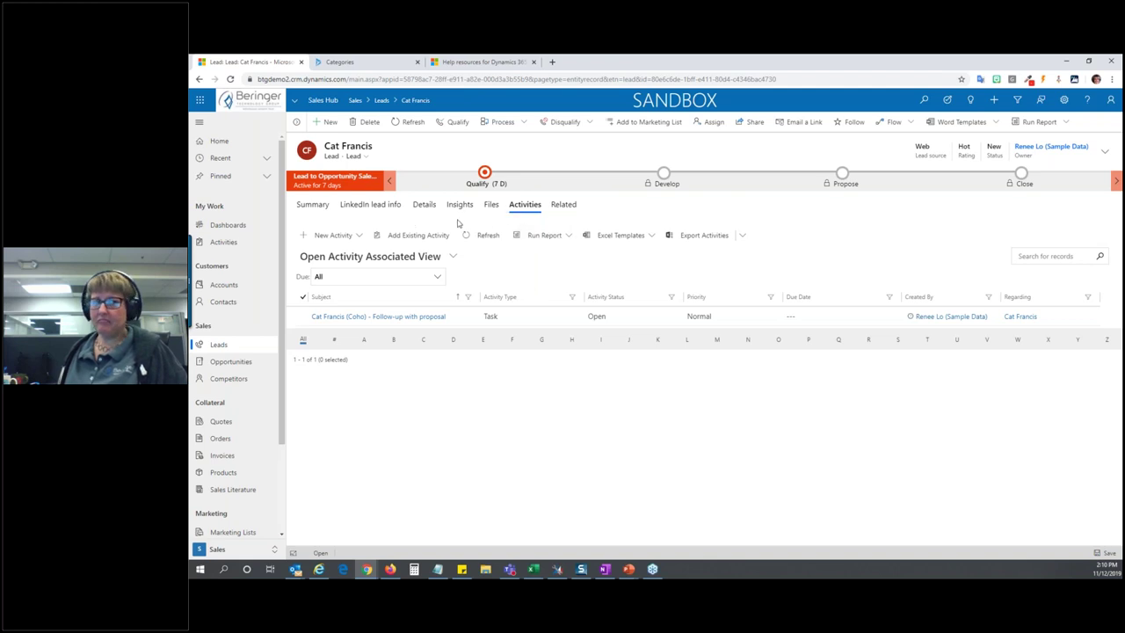
Switch between the lead's Details, Summary and Activities information, and finish on the Summary.
click(429, 210)
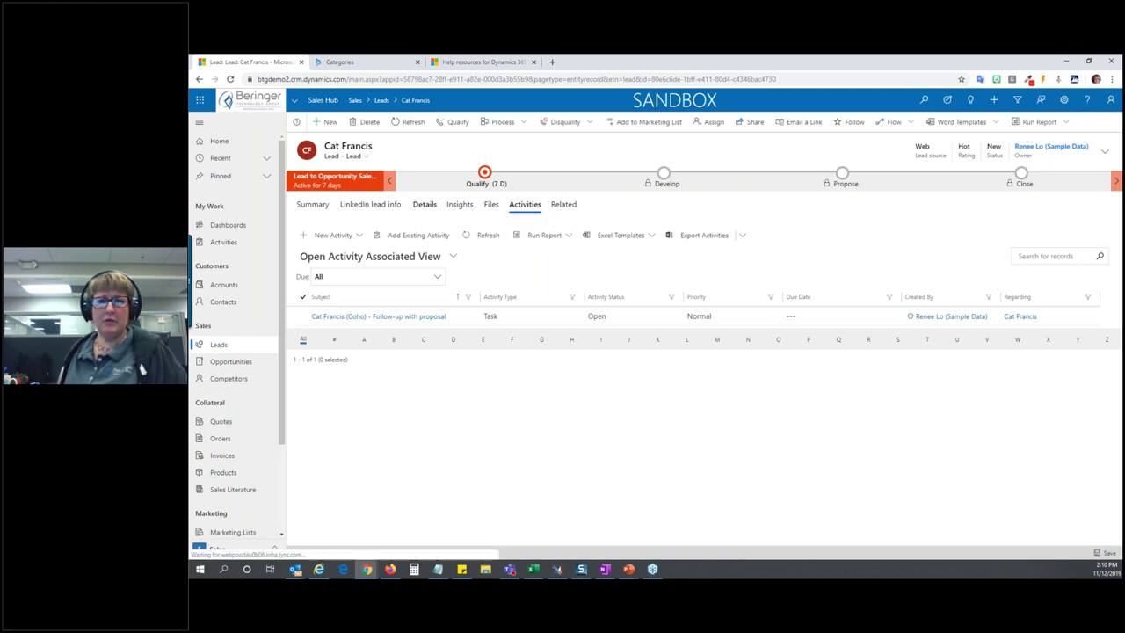
click(312, 208)
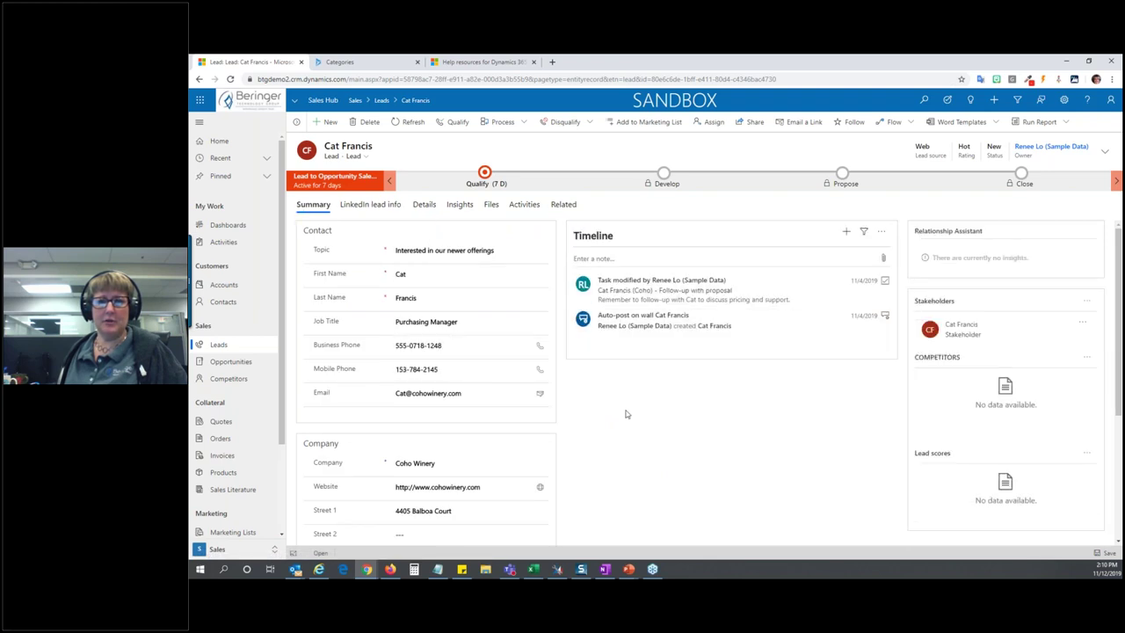
scroll(640, 435, down, 2)
scroll(640, 431, up, 2)
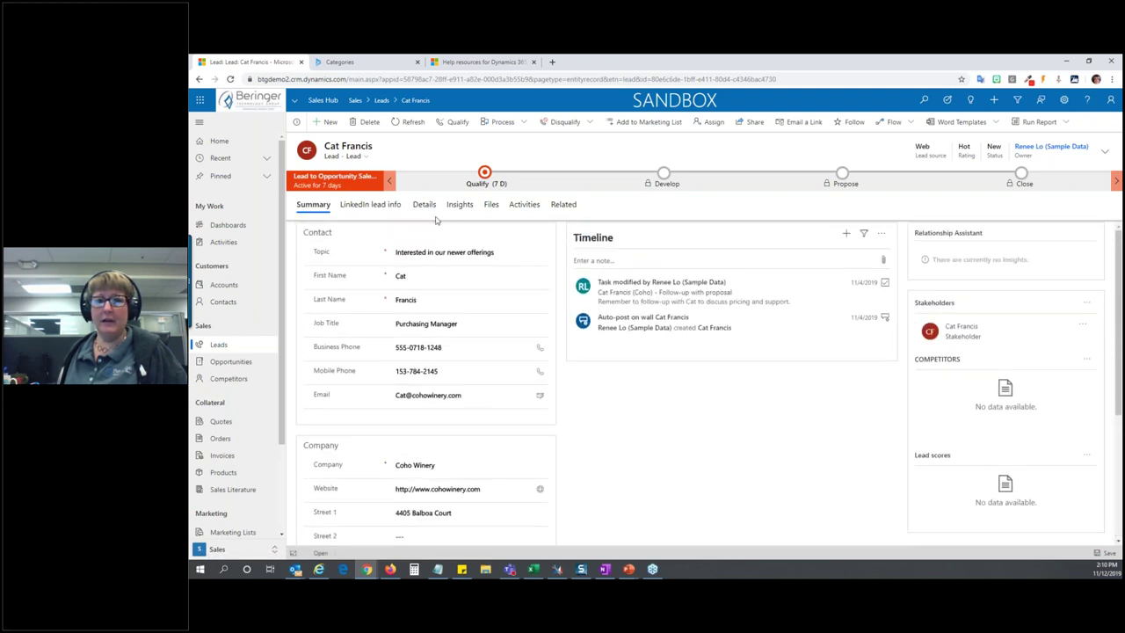
click(525, 206)
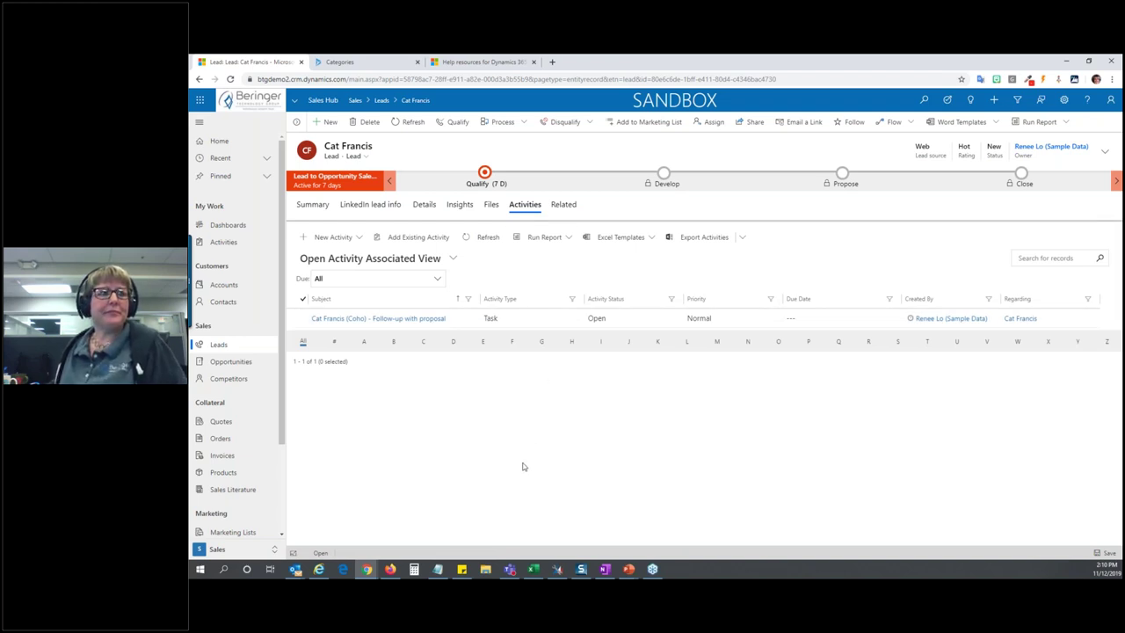
click(312, 205)
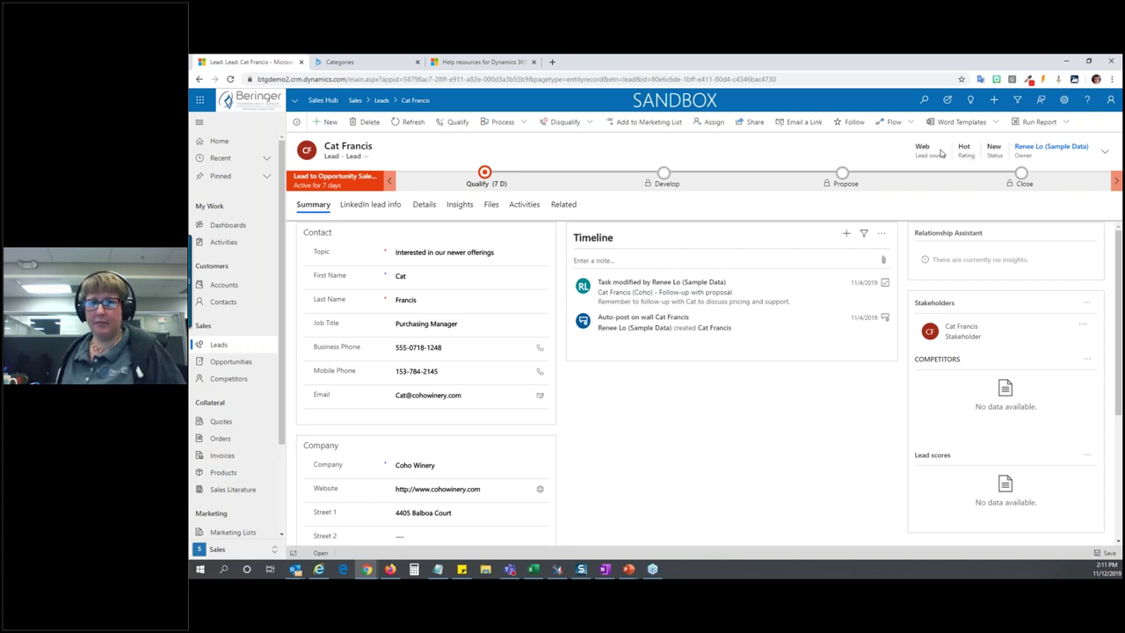
Show the lead's additional header fields for lead source, rating, status and owner, and collapse them again.
click(1106, 153)
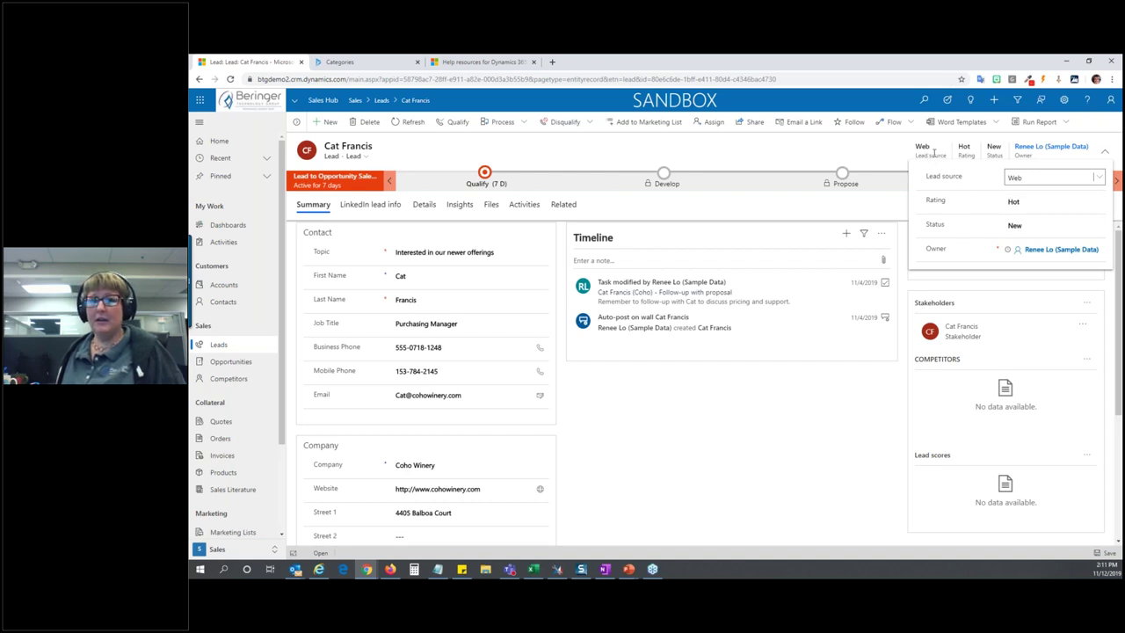
click(1105, 152)
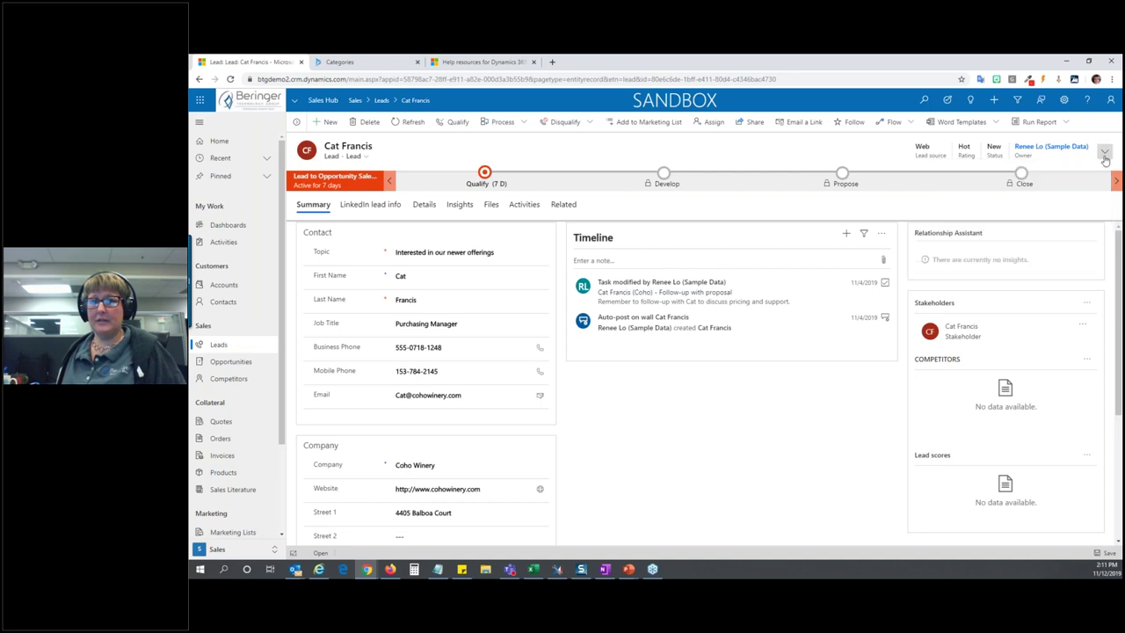
click(1105, 155)
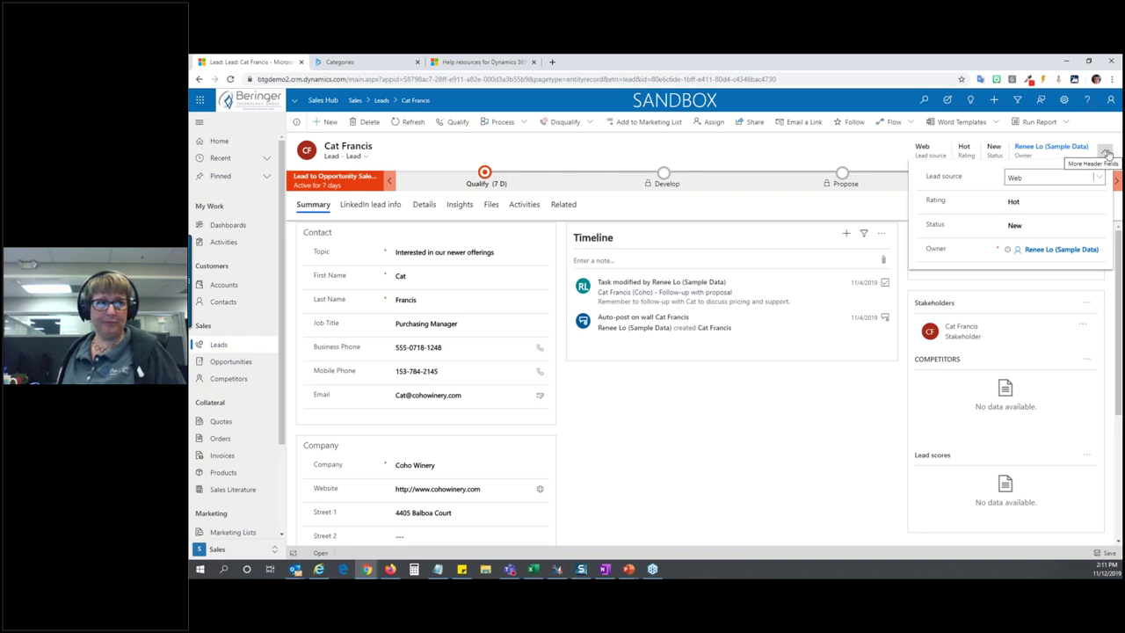
click(1106, 153)
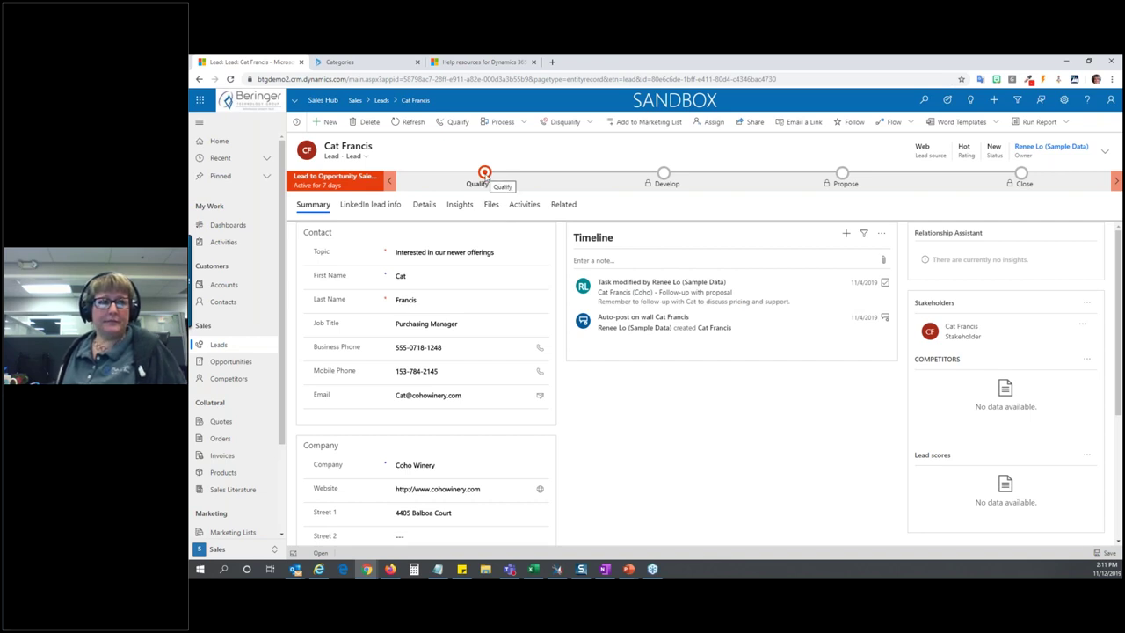
Review the Qualify stage fields of the lead's business process, dock the stage beside the form, and close it.
click(486, 180)
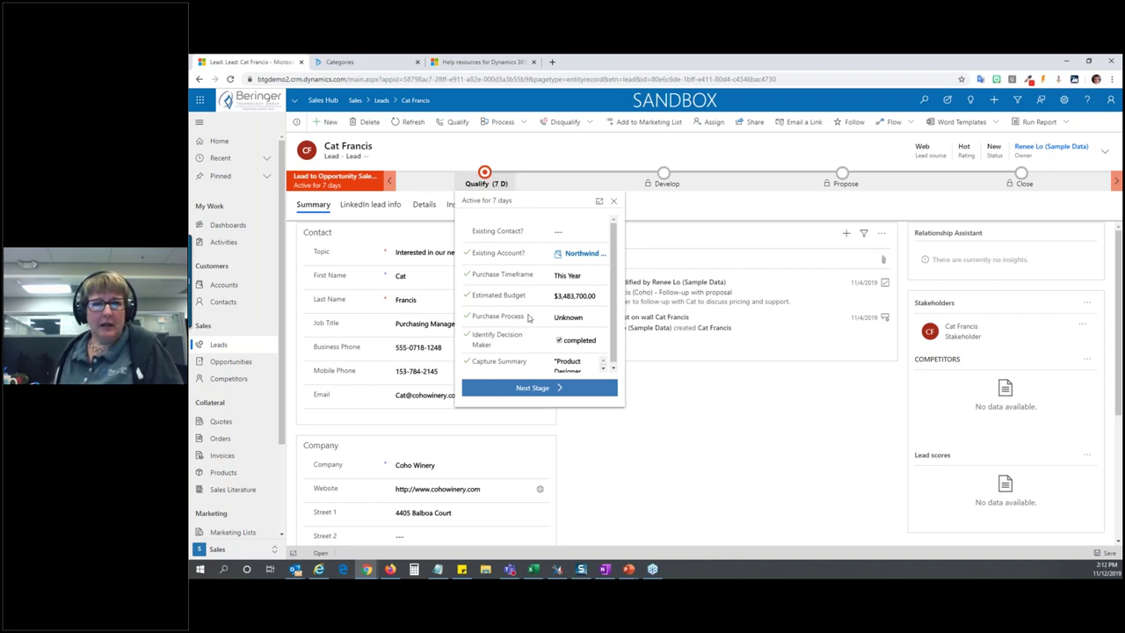
scroll(528, 315, down, 1)
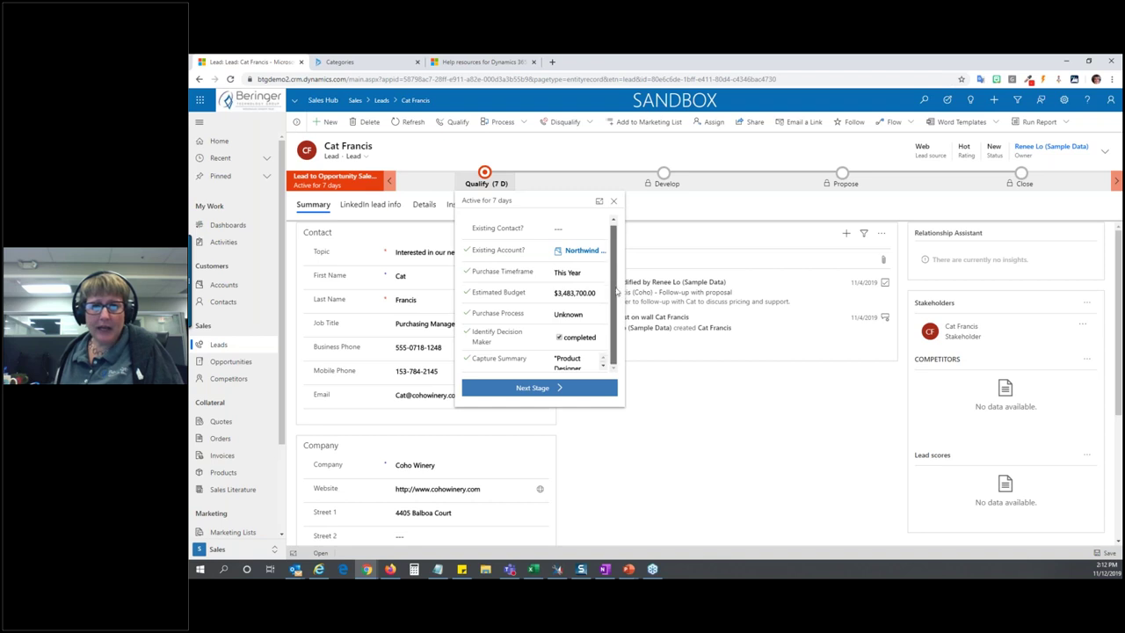
scroll(612, 233, up, 1)
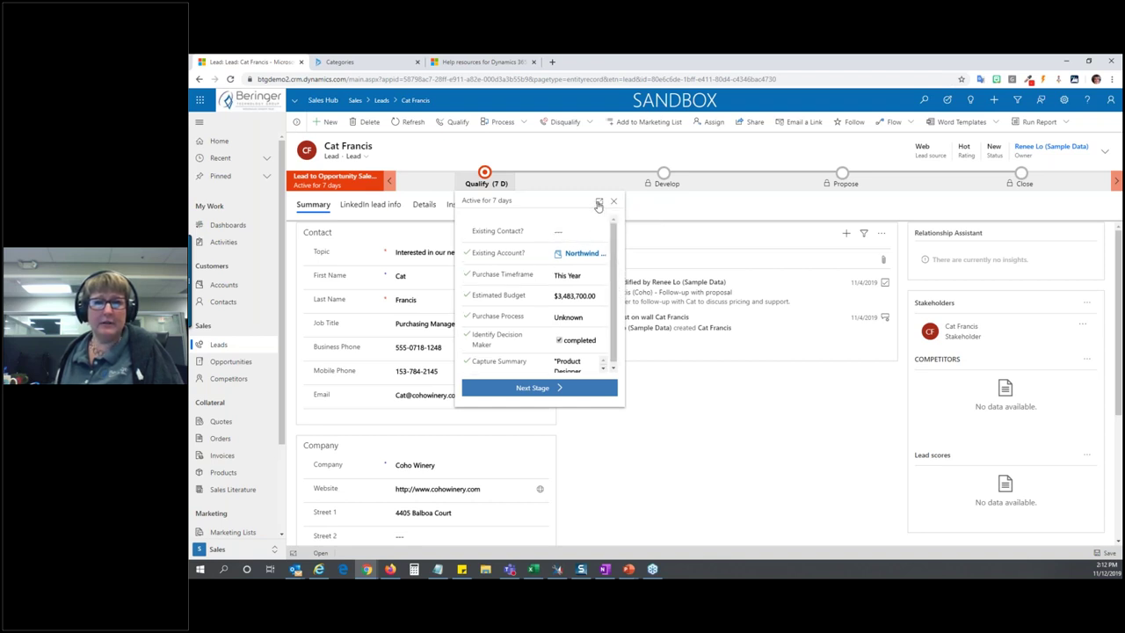
click(598, 205)
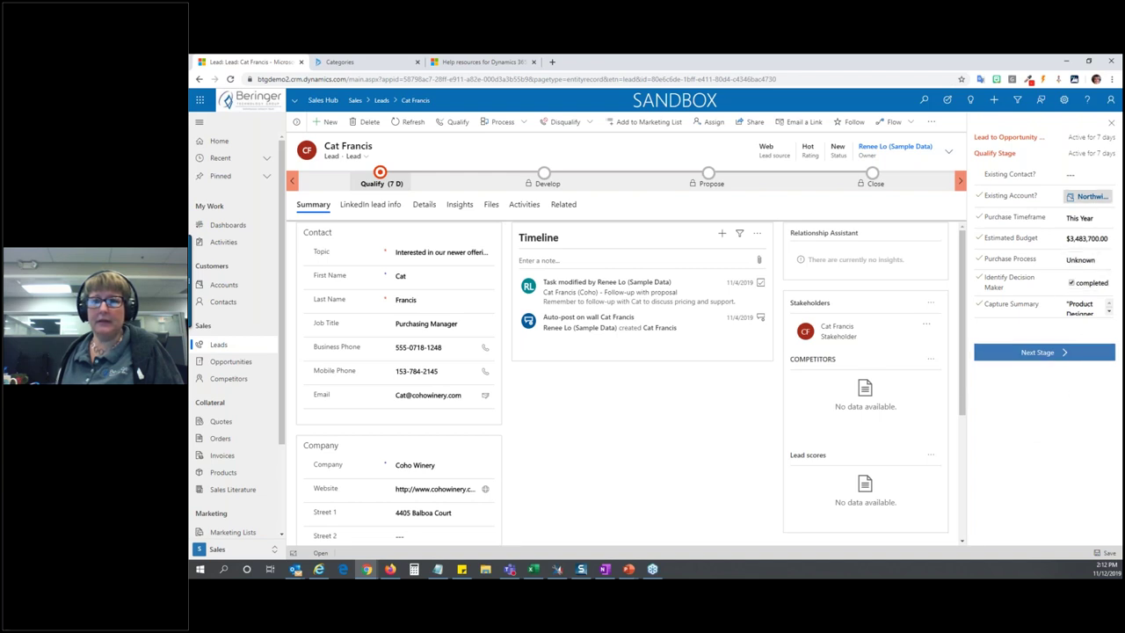
click(1112, 125)
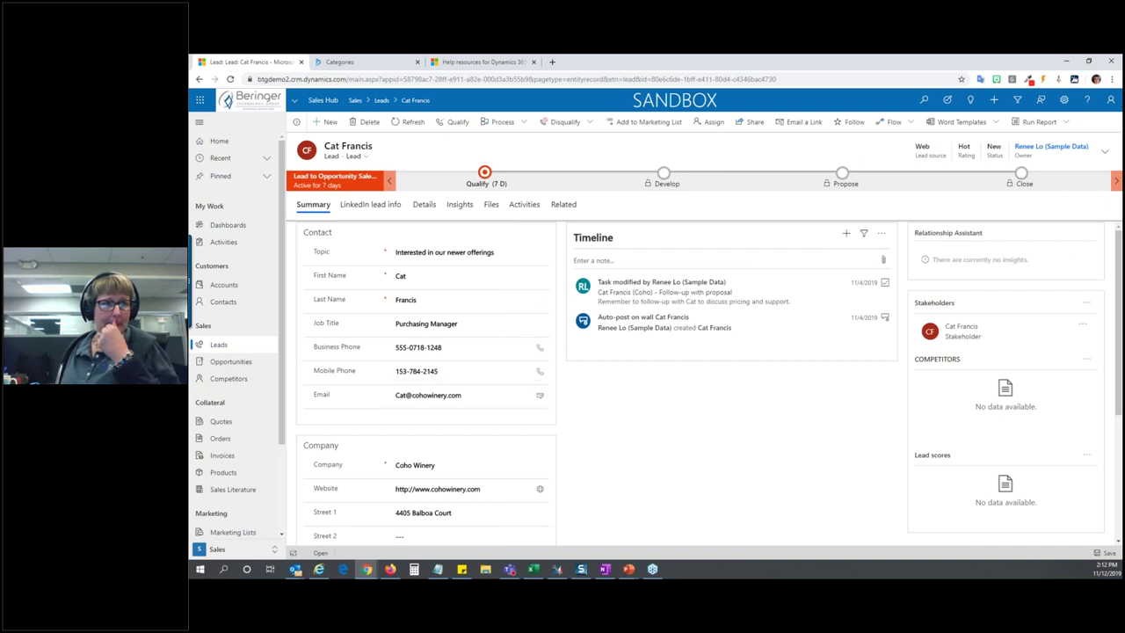
View the items in the Develop, Propose and Close stages of the lead's business process, and dismiss the stage details.
click(664, 175)
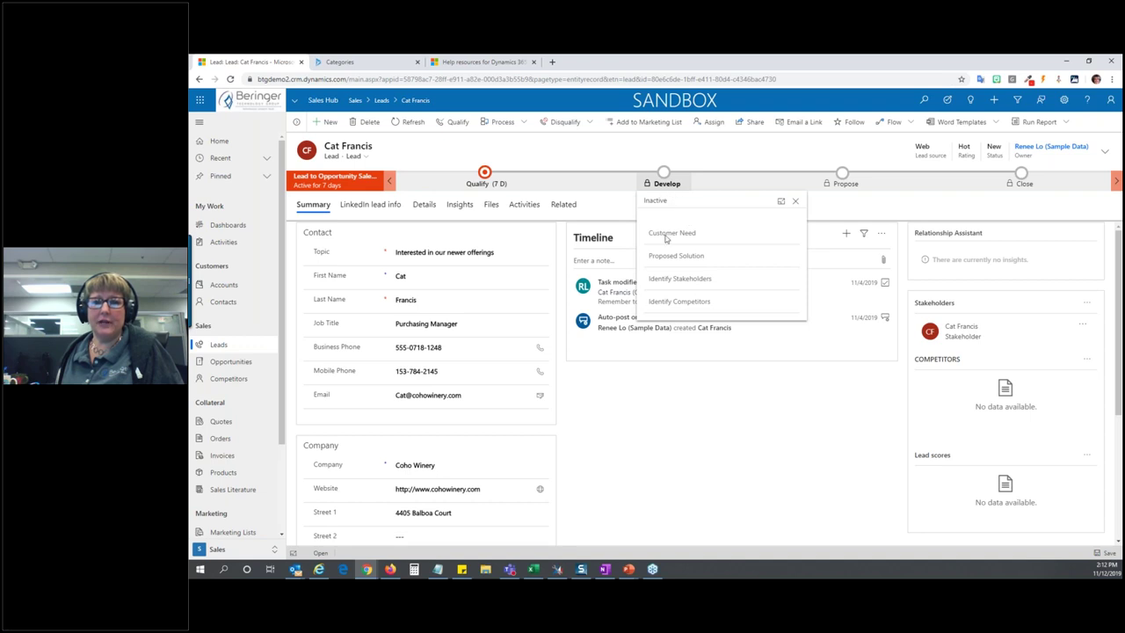
click(848, 180)
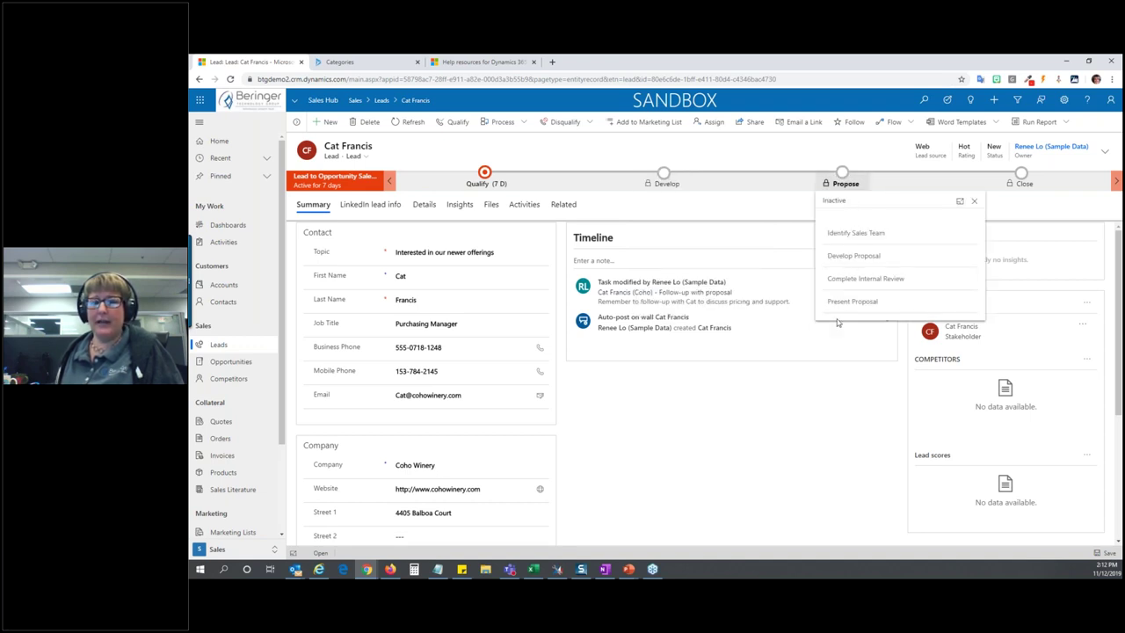
click(1022, 178)
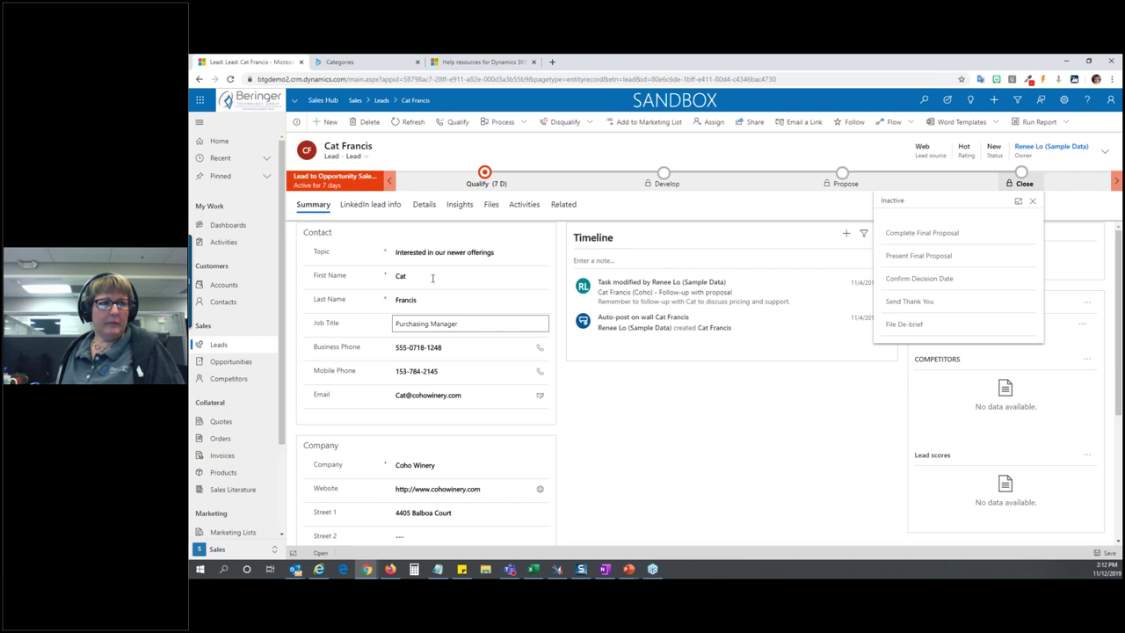
click(469, 147)
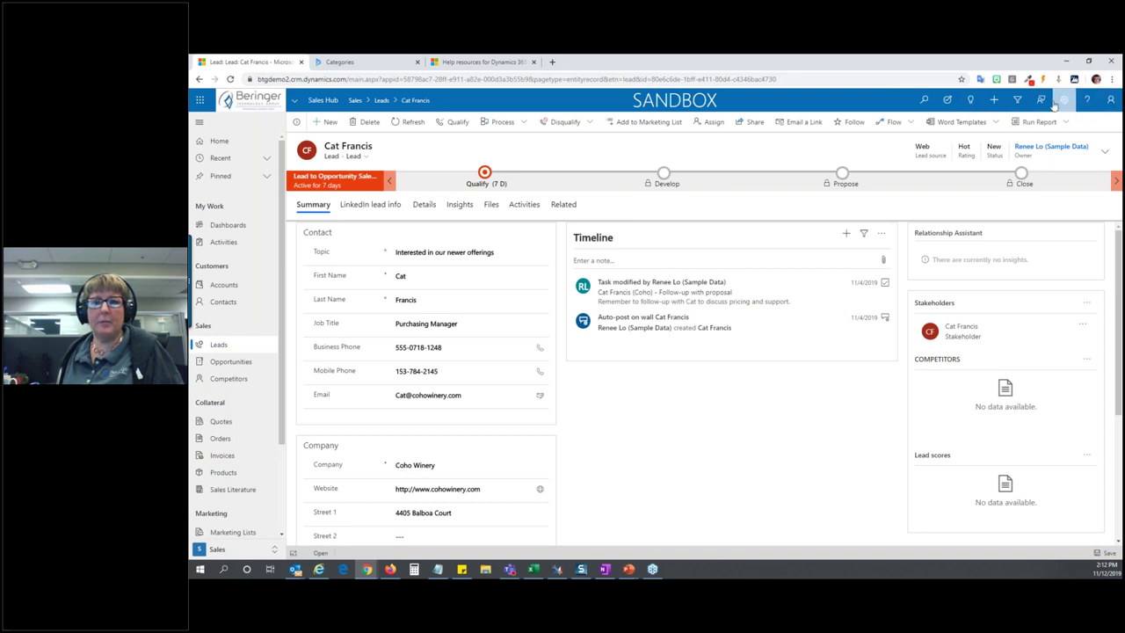
Run a Categorized Search for "cat", view both pages of results, and return to the first page.
click(924, 104)
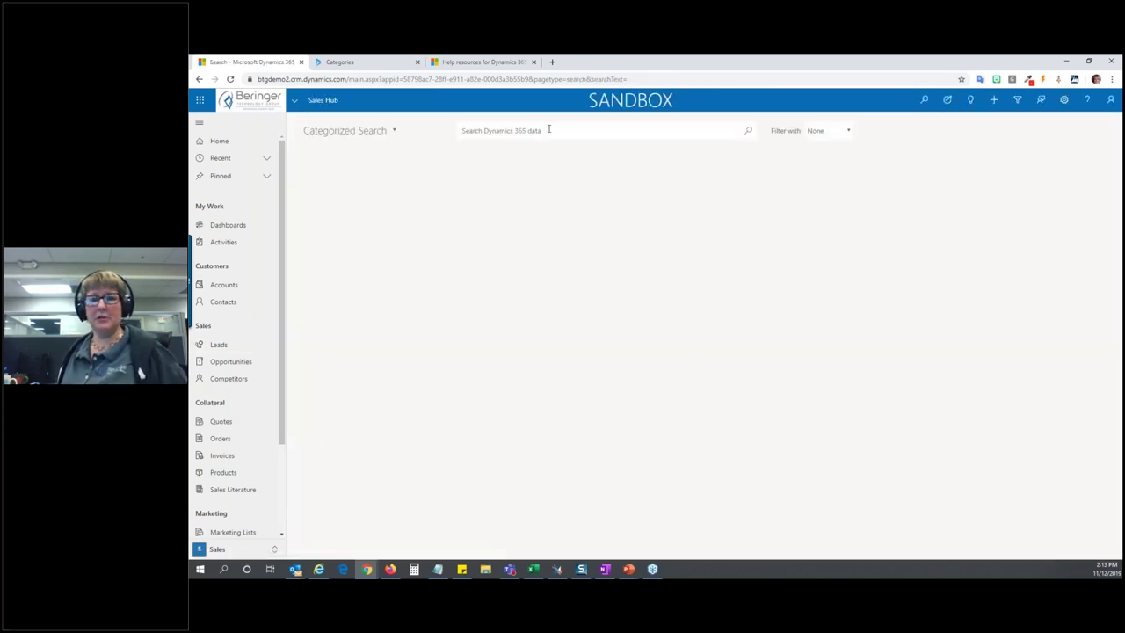
text(cat)
key(Return)
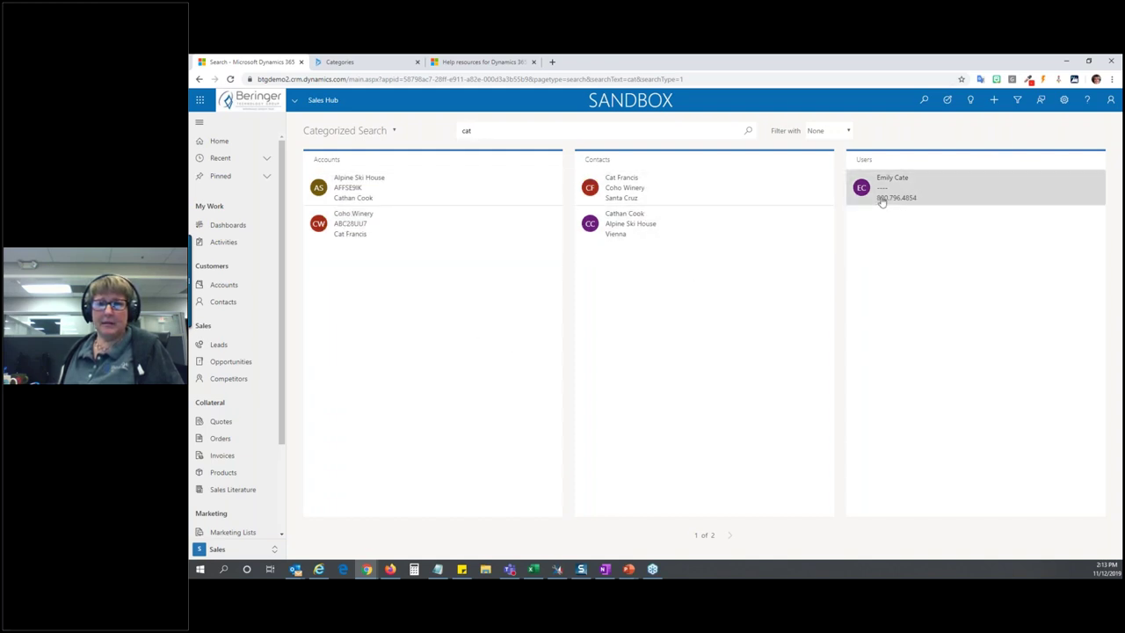
click(729, 535)
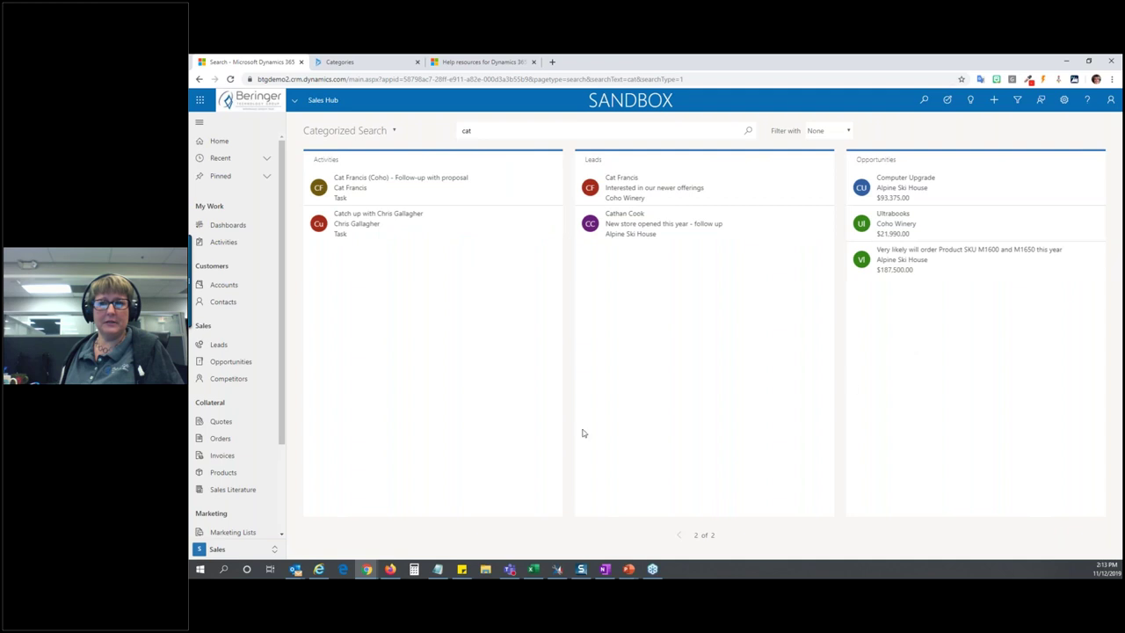
click(679, 536)
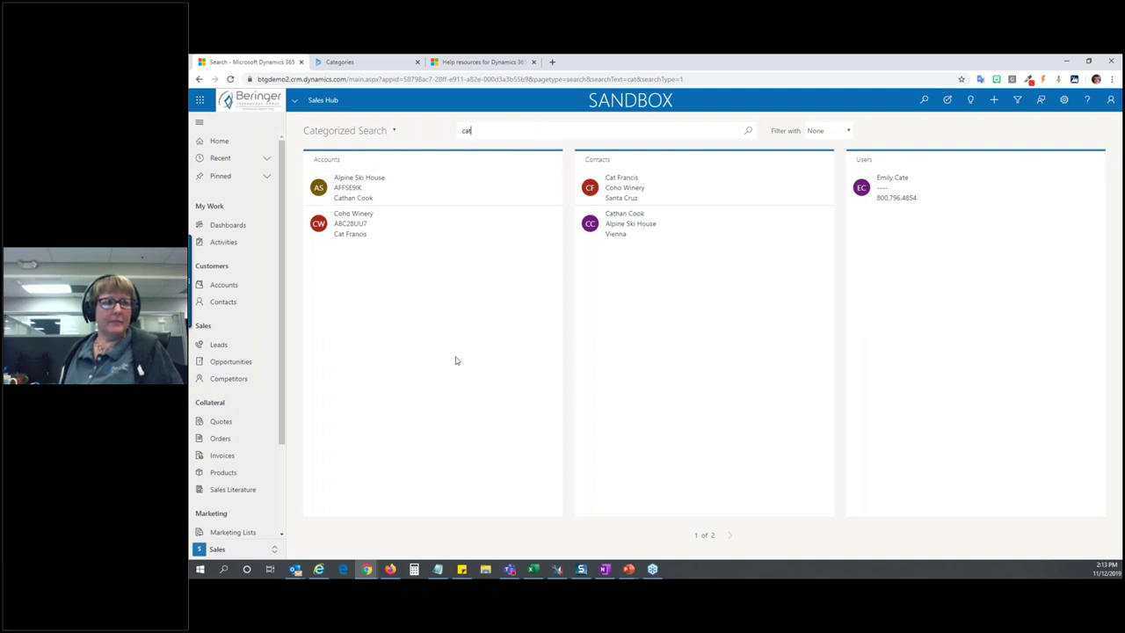
View the available Task Flows and the Relationship Assistant's action cards, and close both.
click(948, 101)
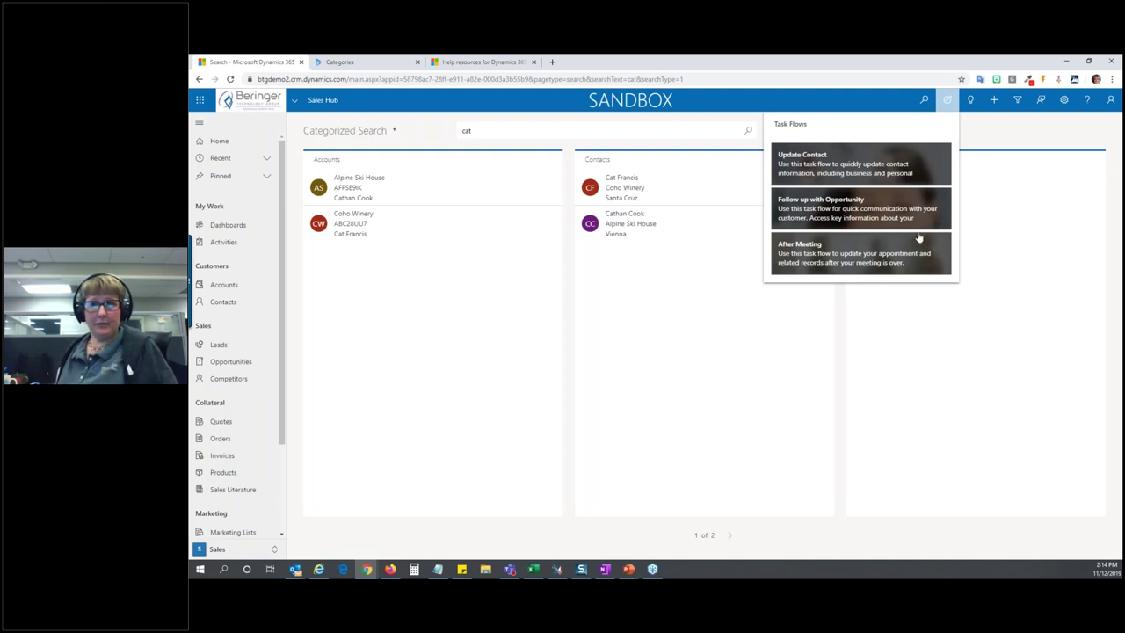
click(950, 104)
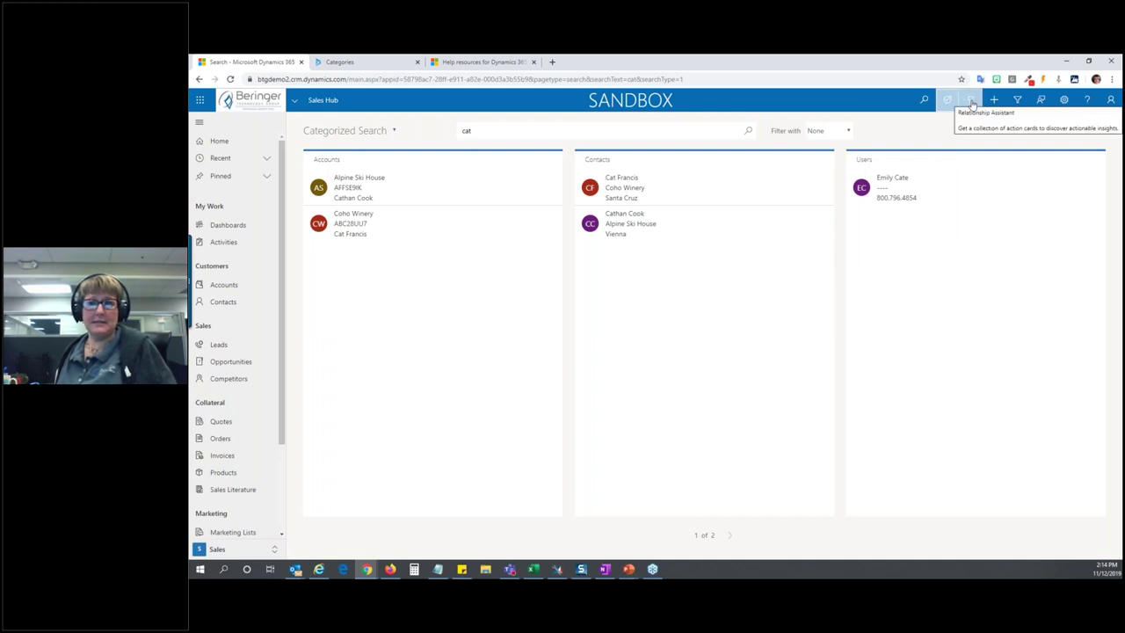
click(972, 102)
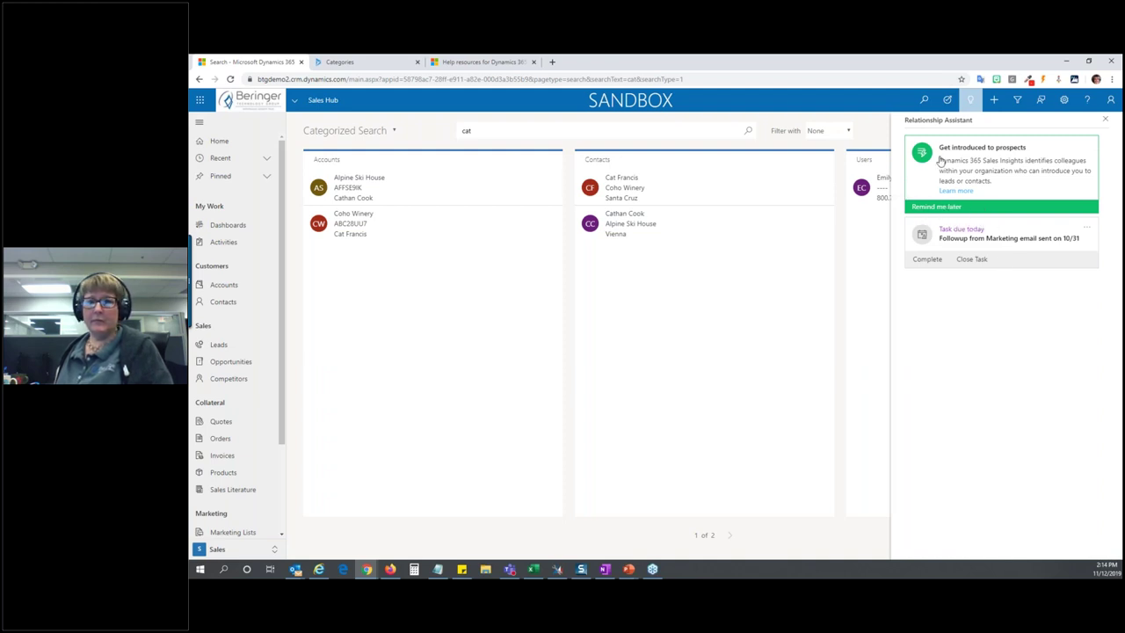
click(971, 101)
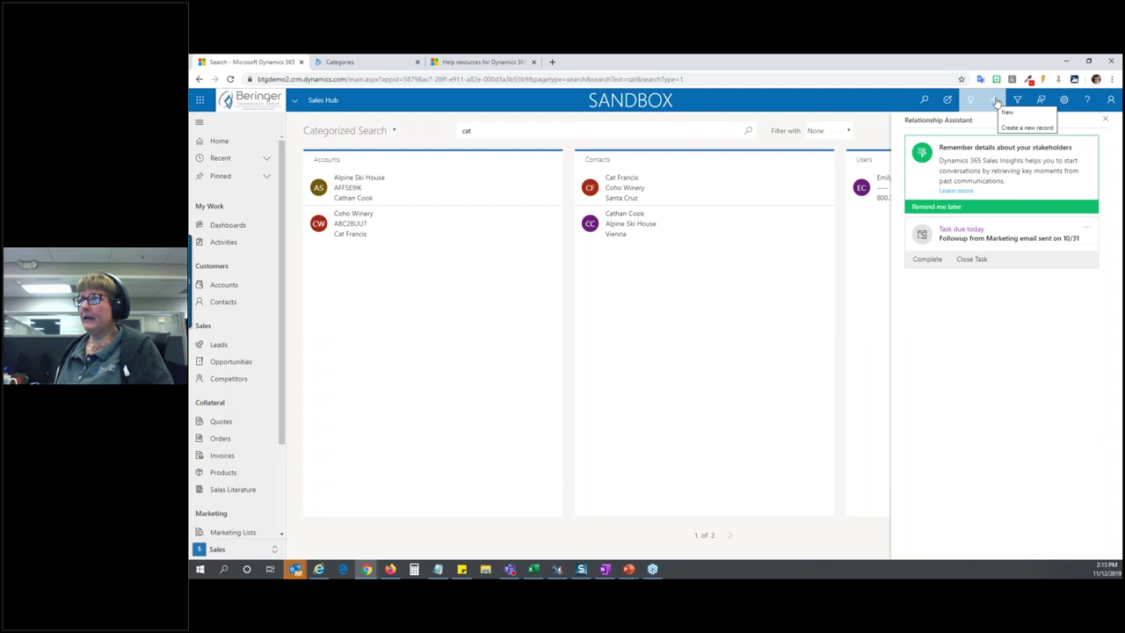
Show the record types available for creating a new record, and look through the whole list.
click(997, 101)
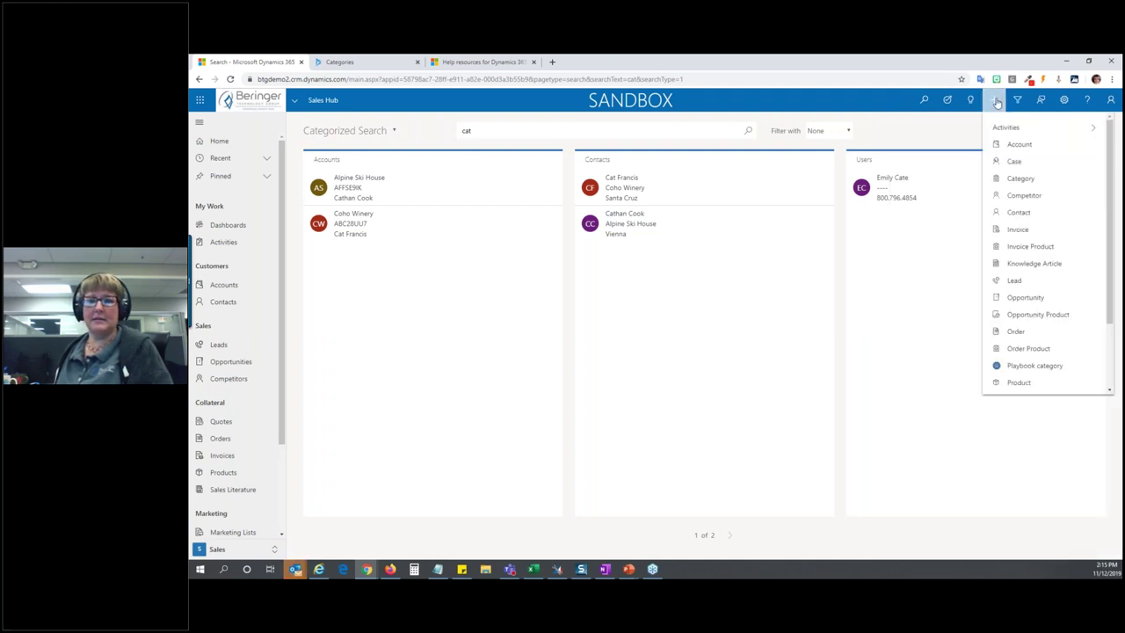
scroll(1040, 231, down, 3)
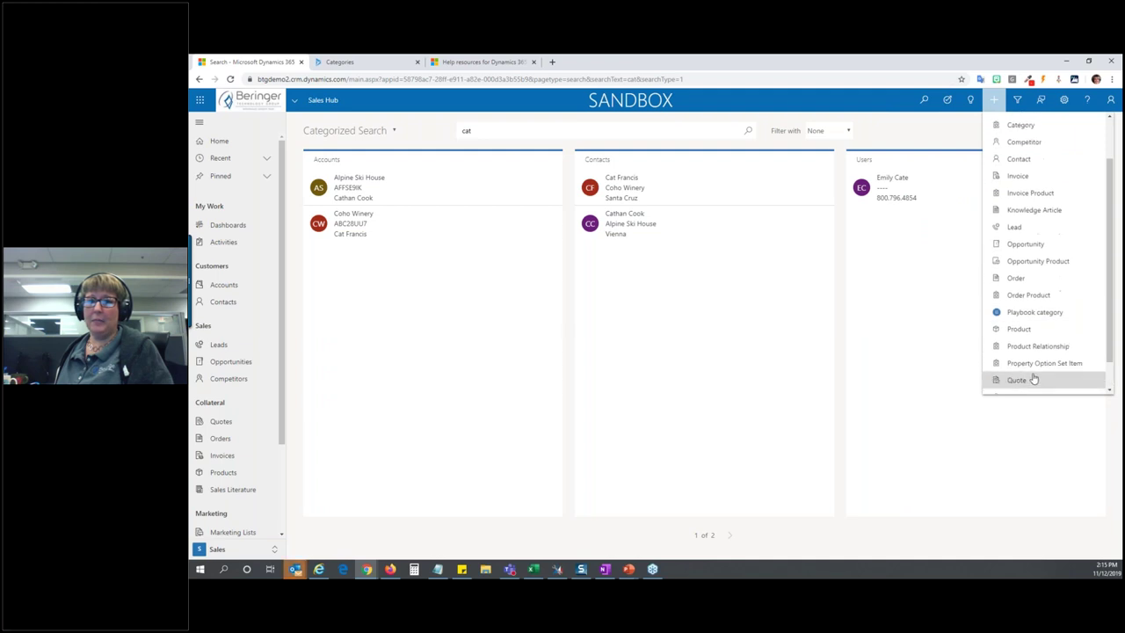
scroll(1037, 377, up, 2)
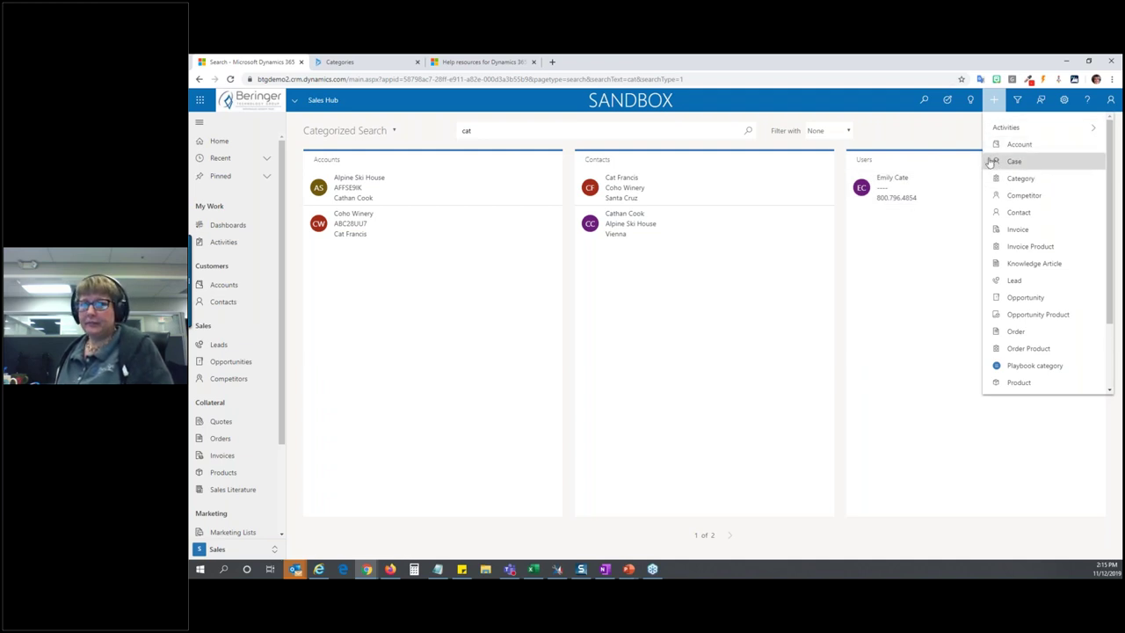
Dismiss the list of new record types, open Advanced Find in its own window, and return to the Sales Hub window.
click(996, 105)
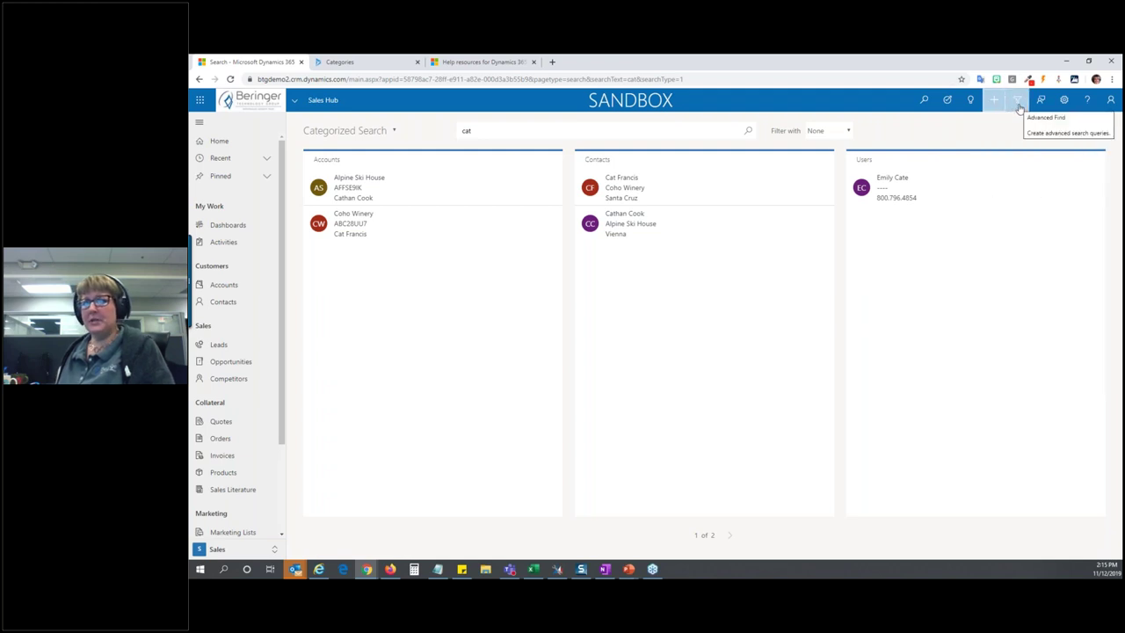
click(1018, 102)
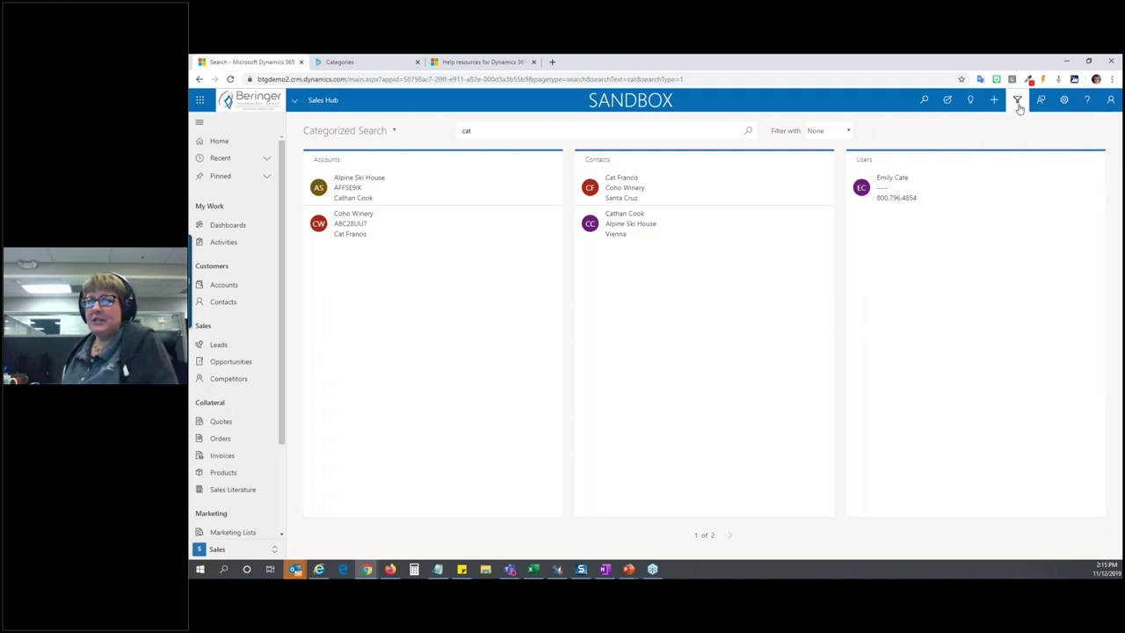
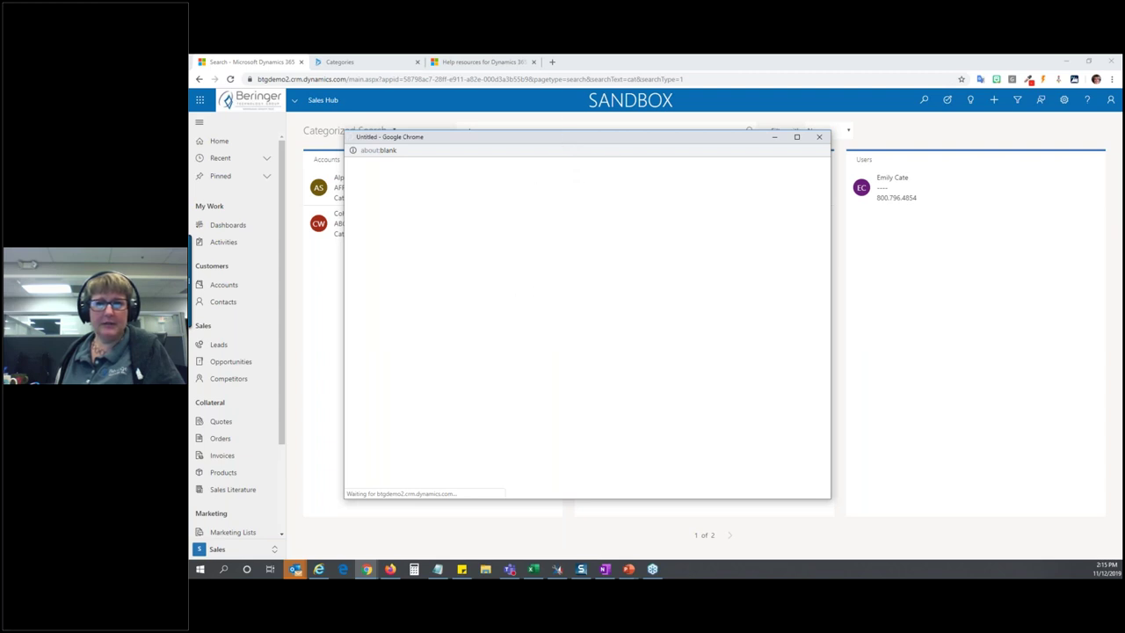
click(1015, 103)
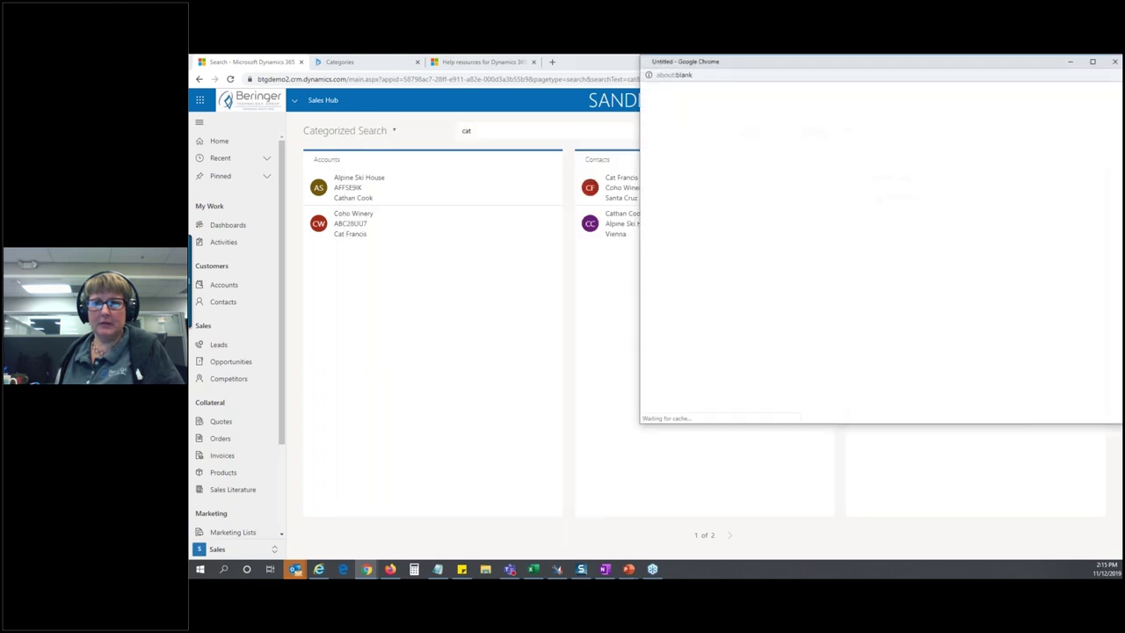
drag(956, 57, 596, 134)
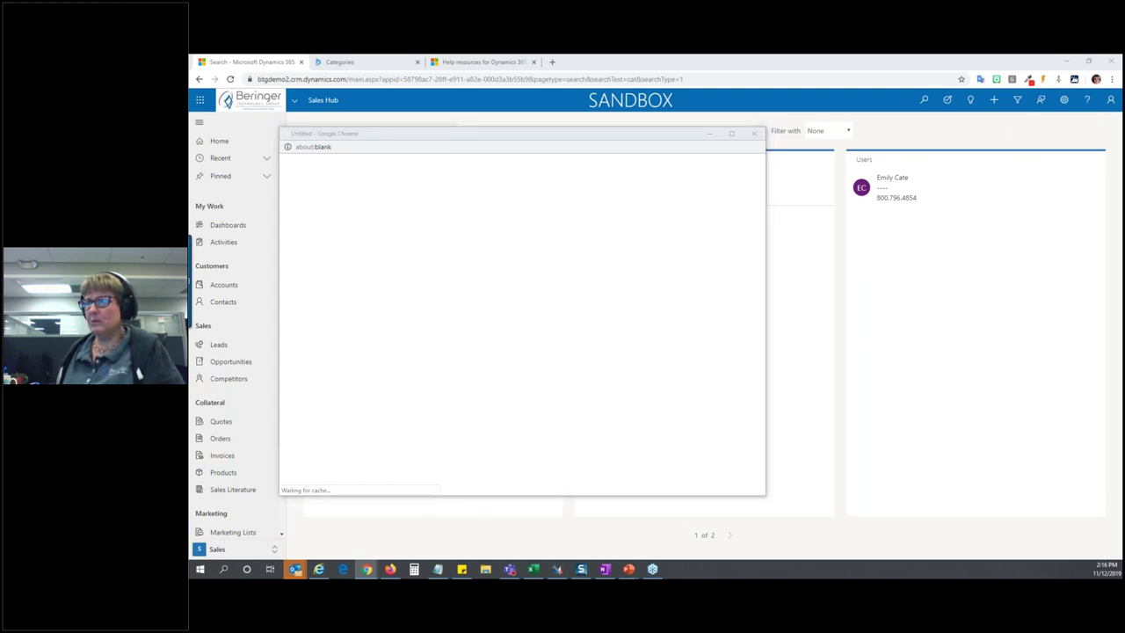
click(666, 58)
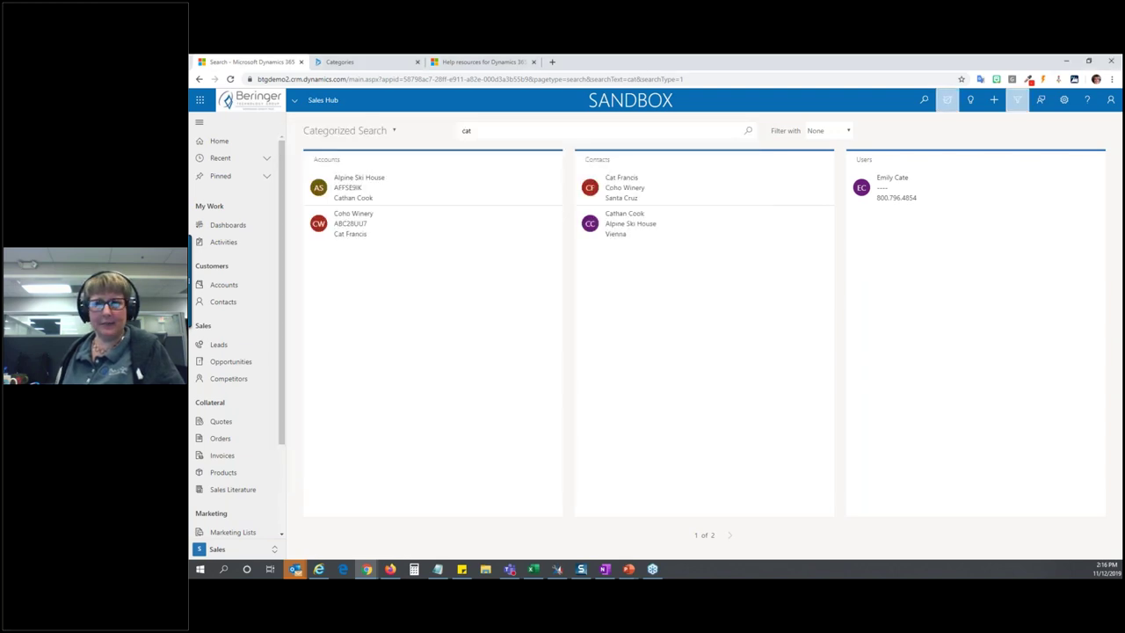
View the community and feedback options, followed by the available settings options.
click(1041, 102)
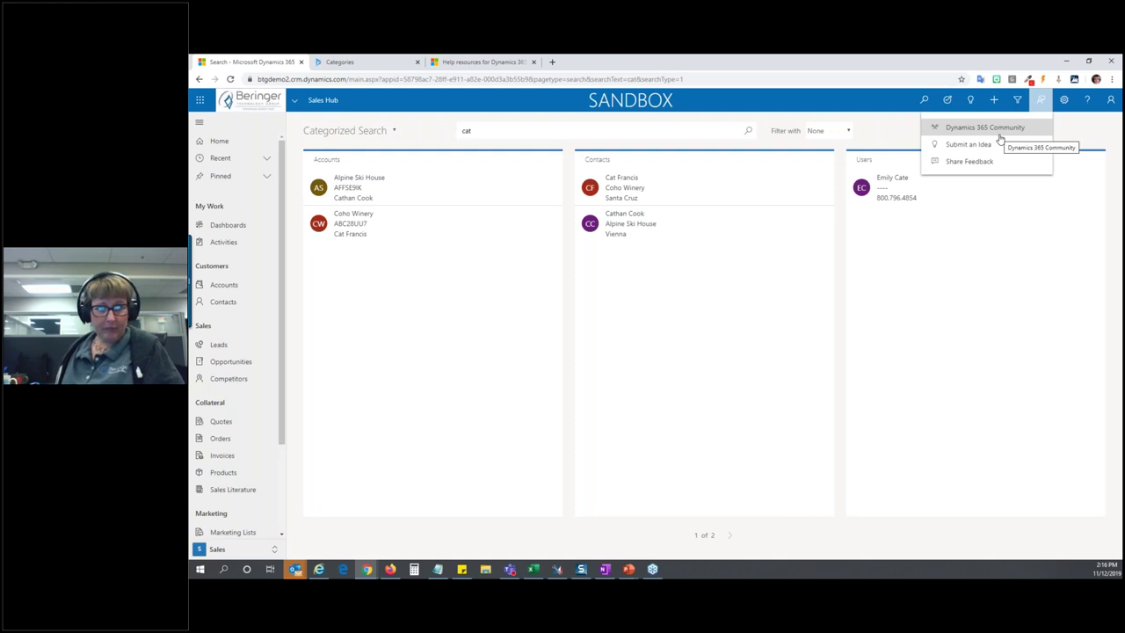
click(1066, 103)
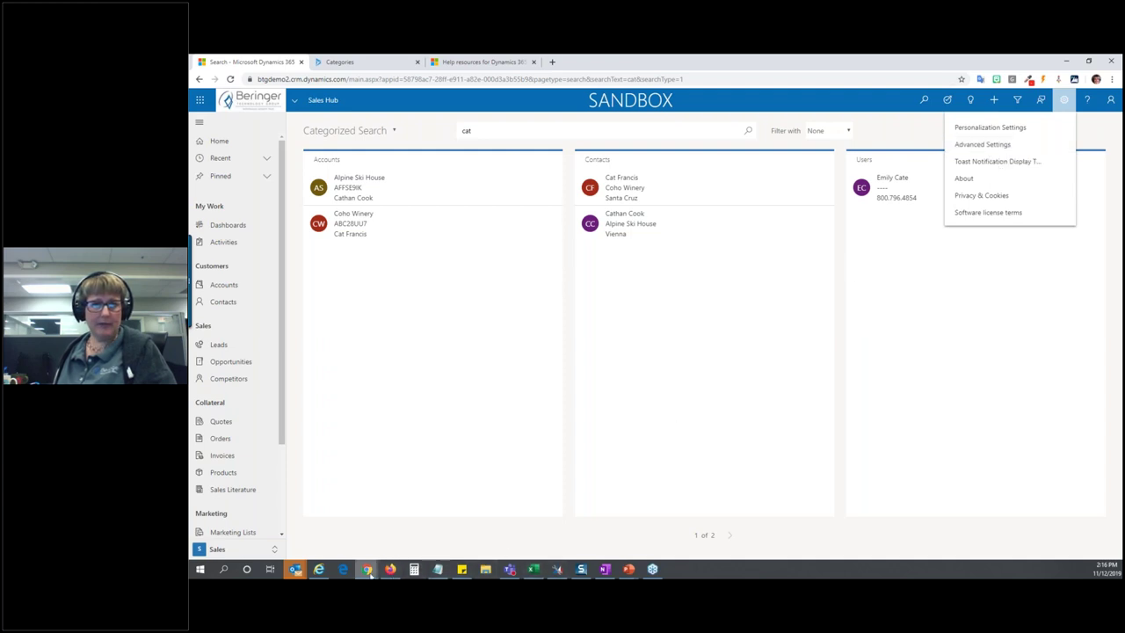
Switch to the Advanced Find window and load the Active Accounts saved view for Accounts.
mouse_move(369, 572)
click(621, 537)
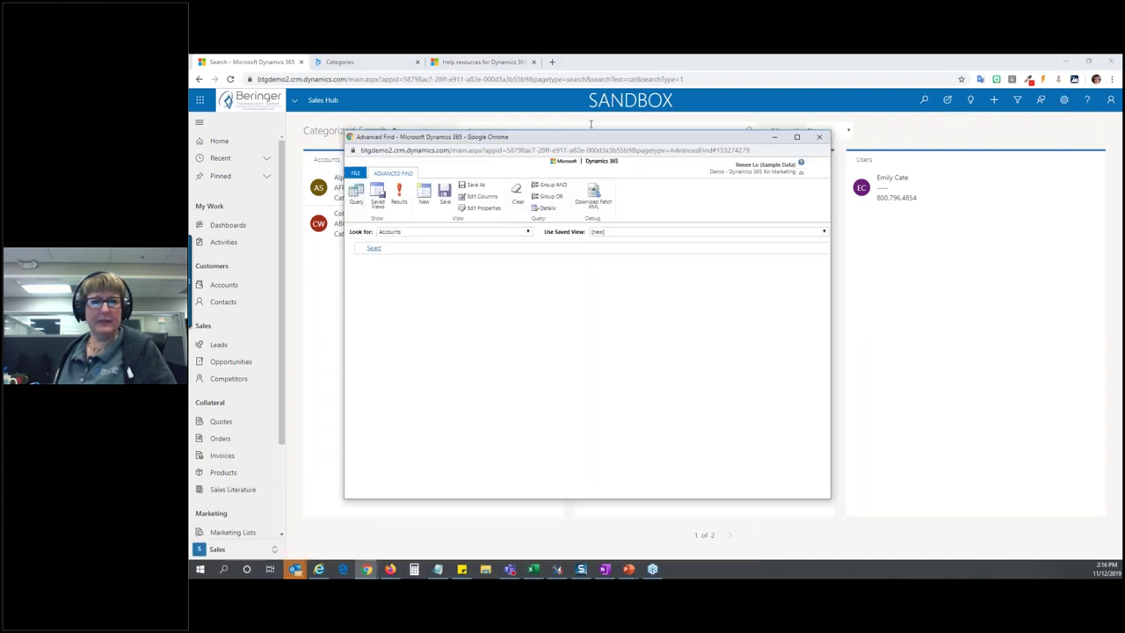
drag(594, 137, 693, 111)
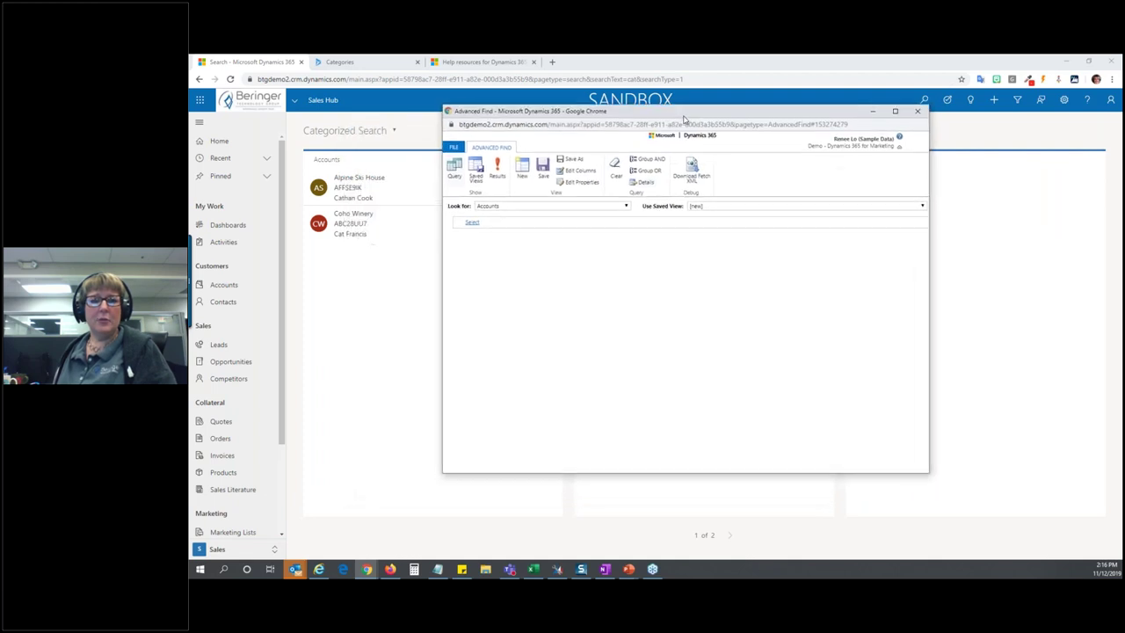
click(697, 206)
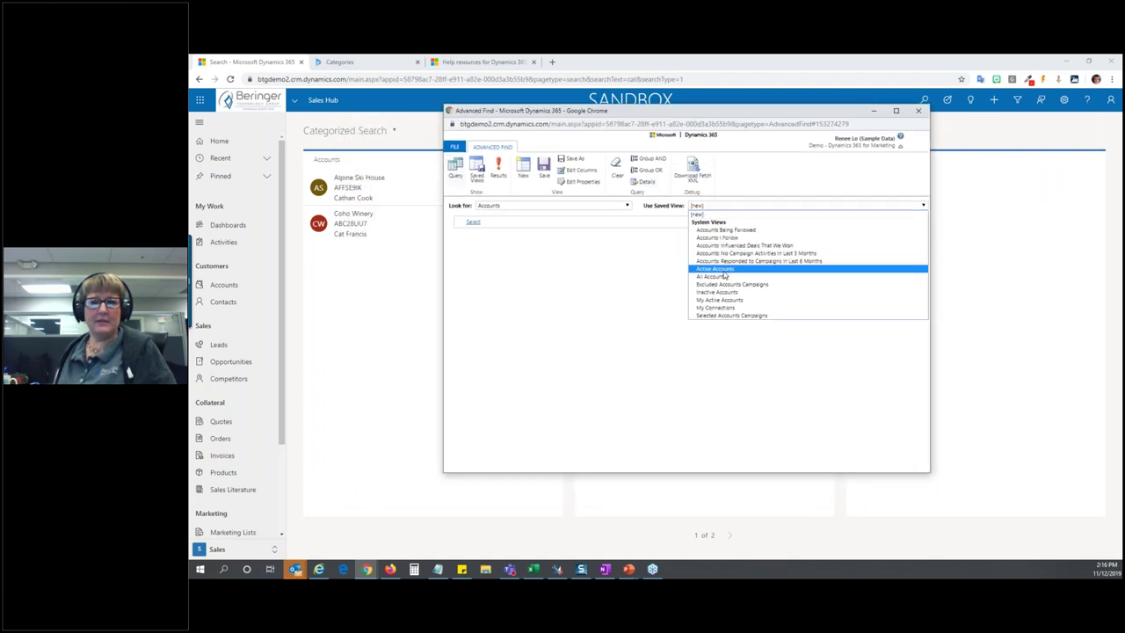
click(722, 269)
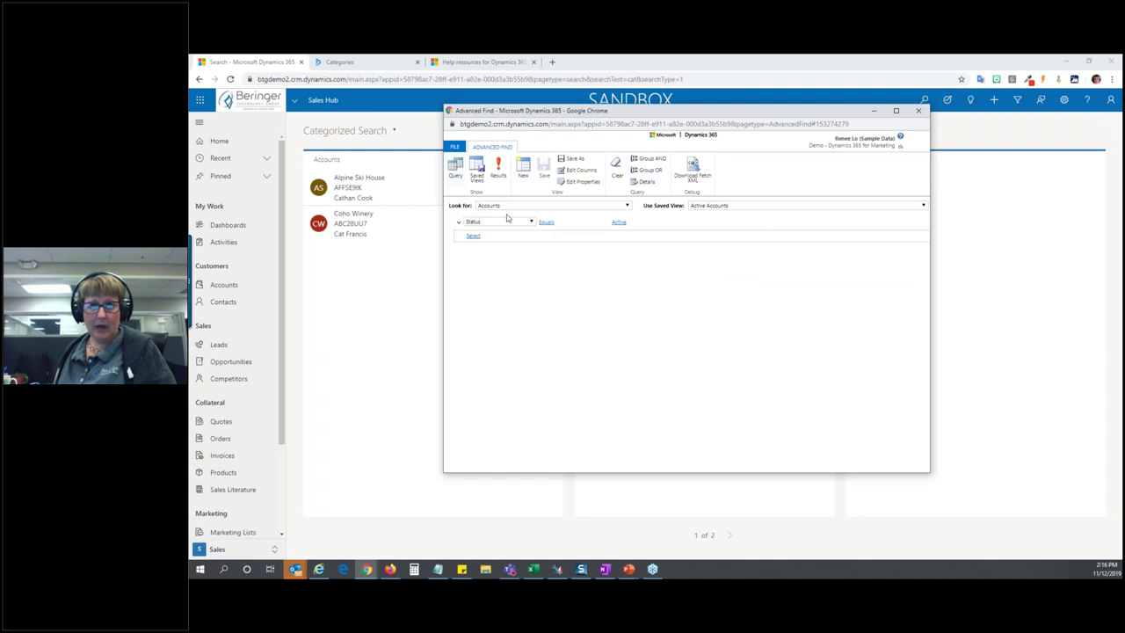
click(522, 235)
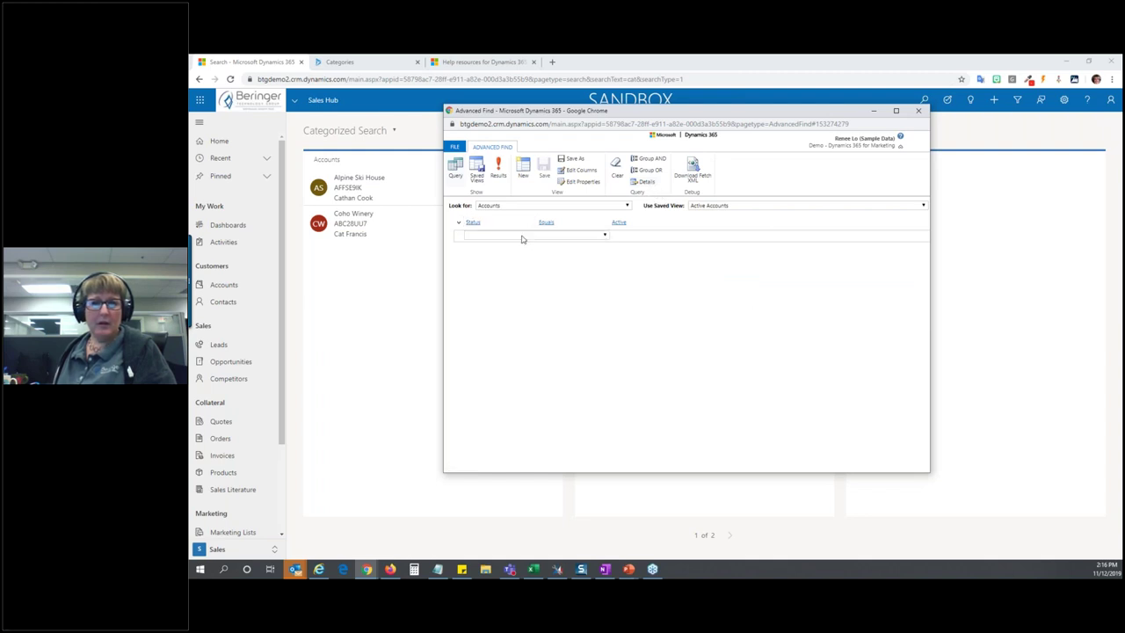
Hide the query details, view the values selectable for the Status condition without changing them, and show the details again.
click(646, 181)
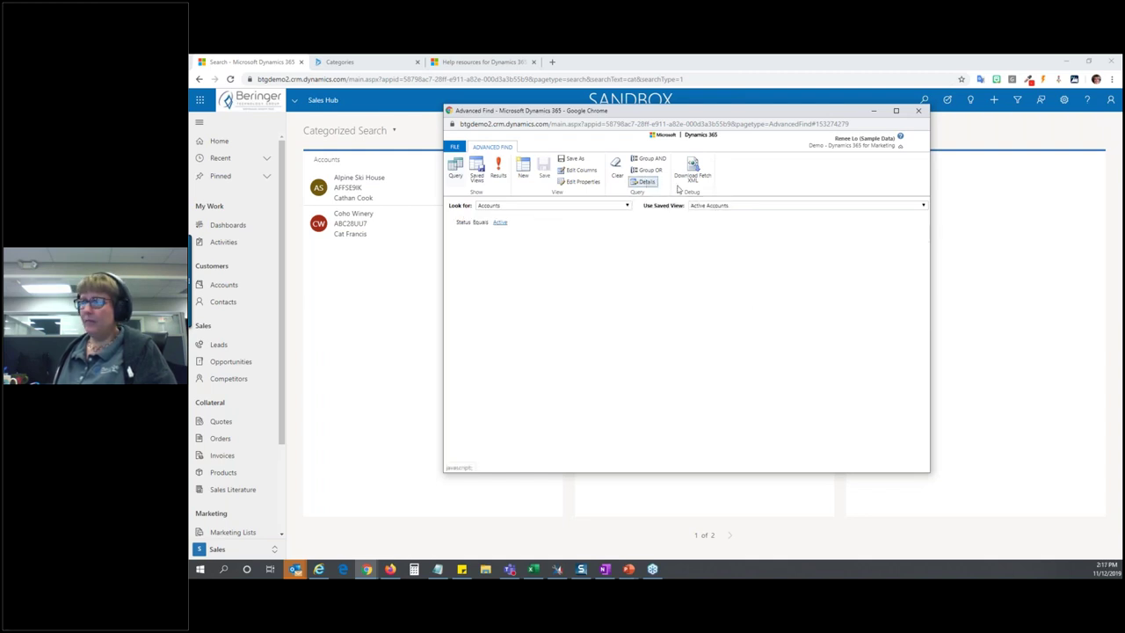
click(494, 225)
click(538, 224)
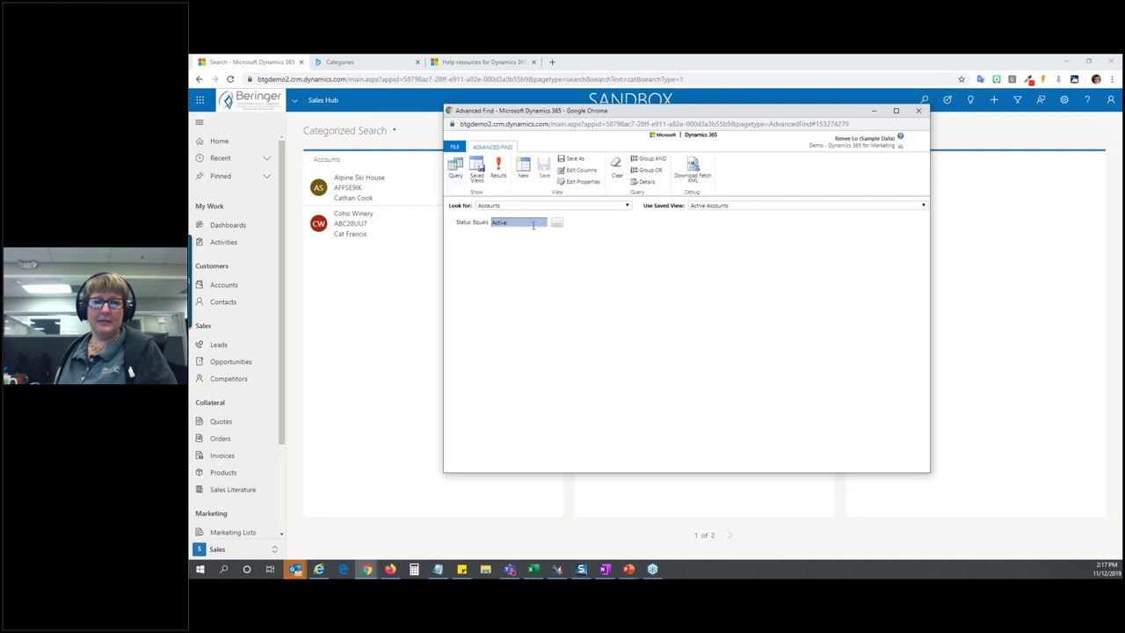
click(556, 223)
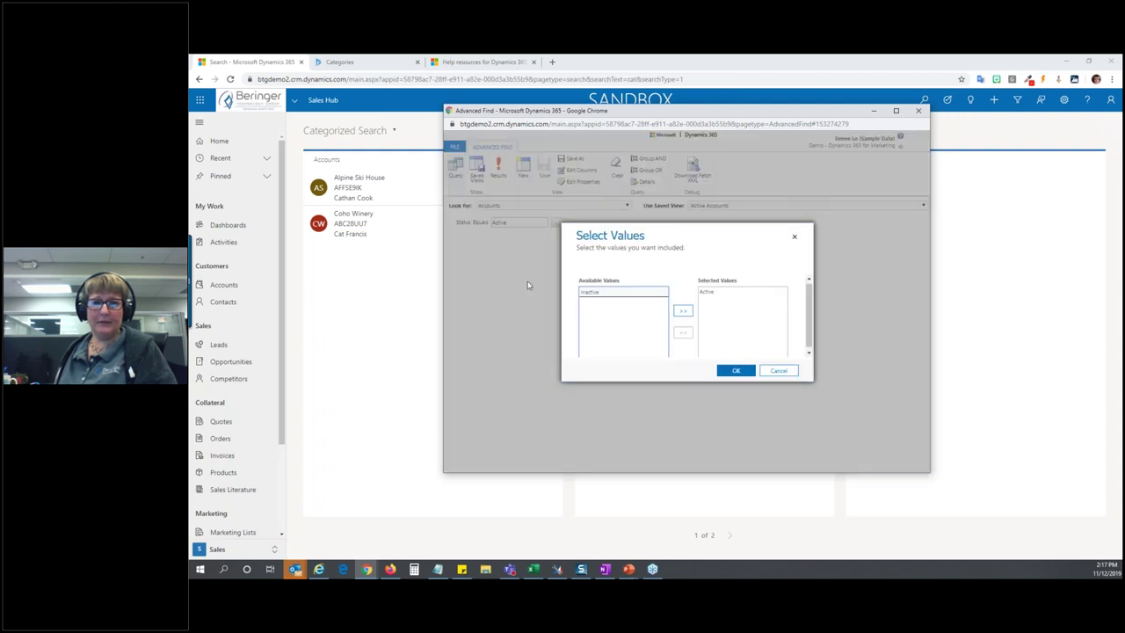
click(778, 370)
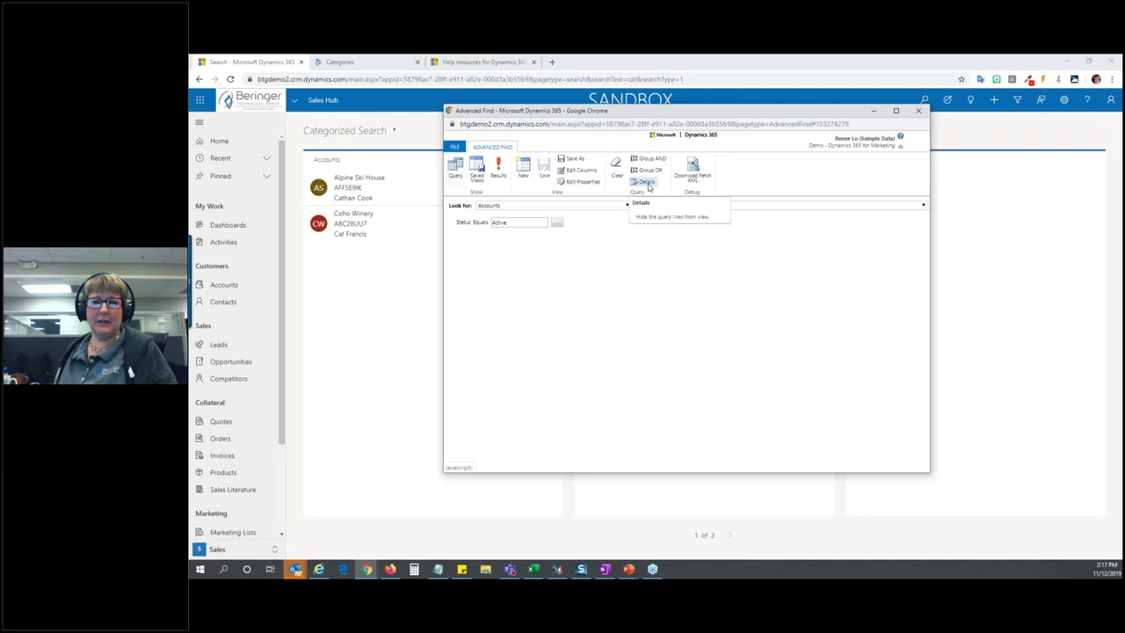
click(648, 185)
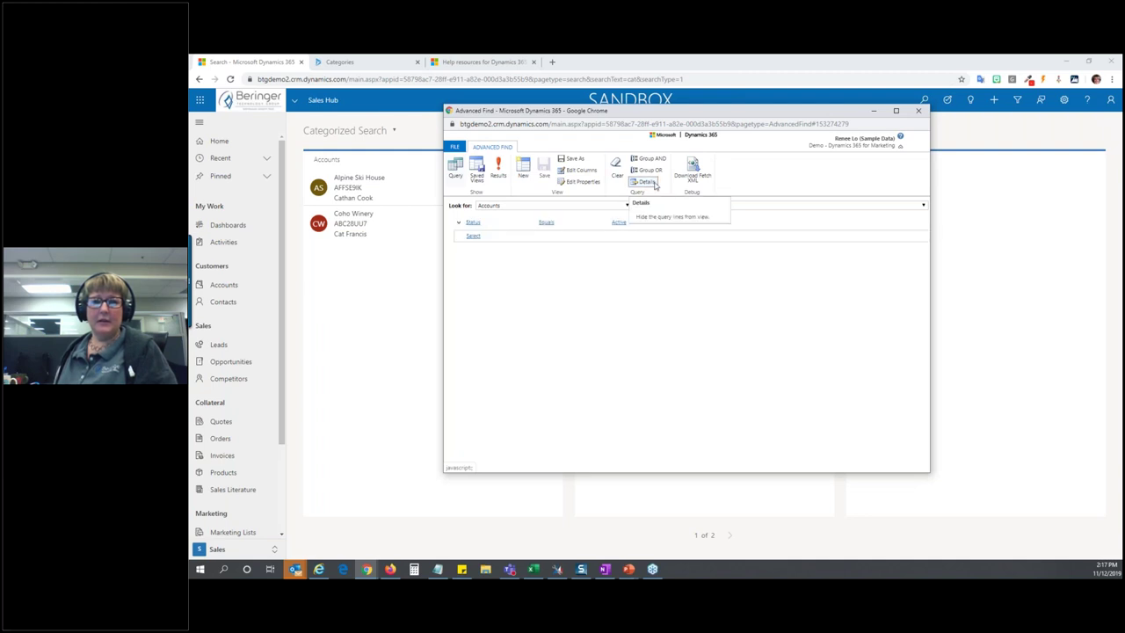
View the account fields available for a new query condition, and close Advanced Find.
click(479, 236)
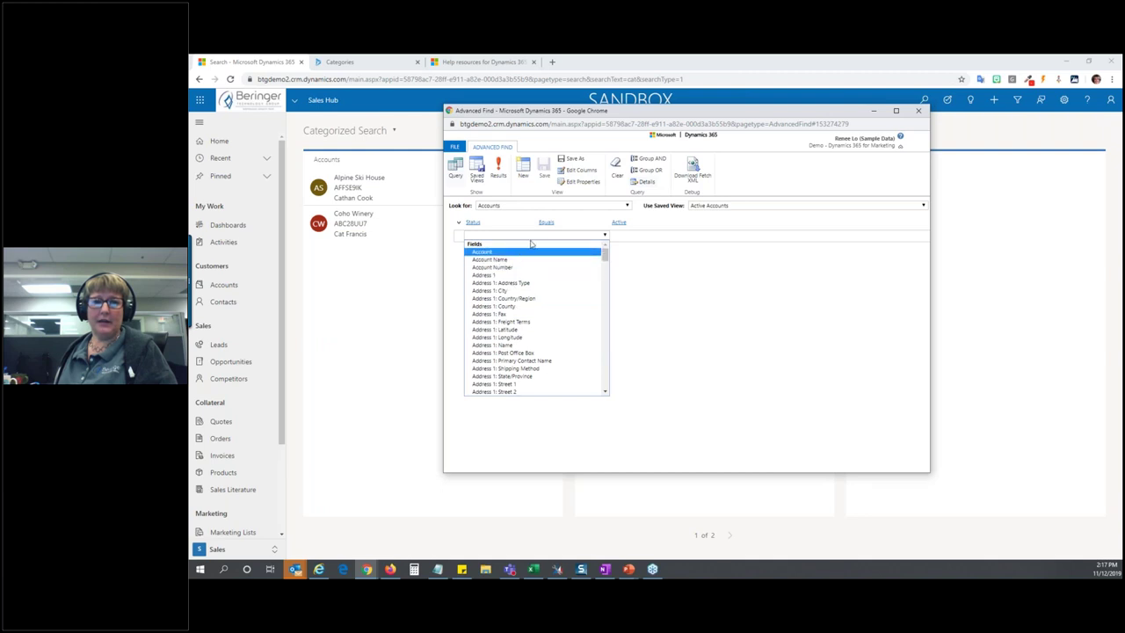
click(606, 235)
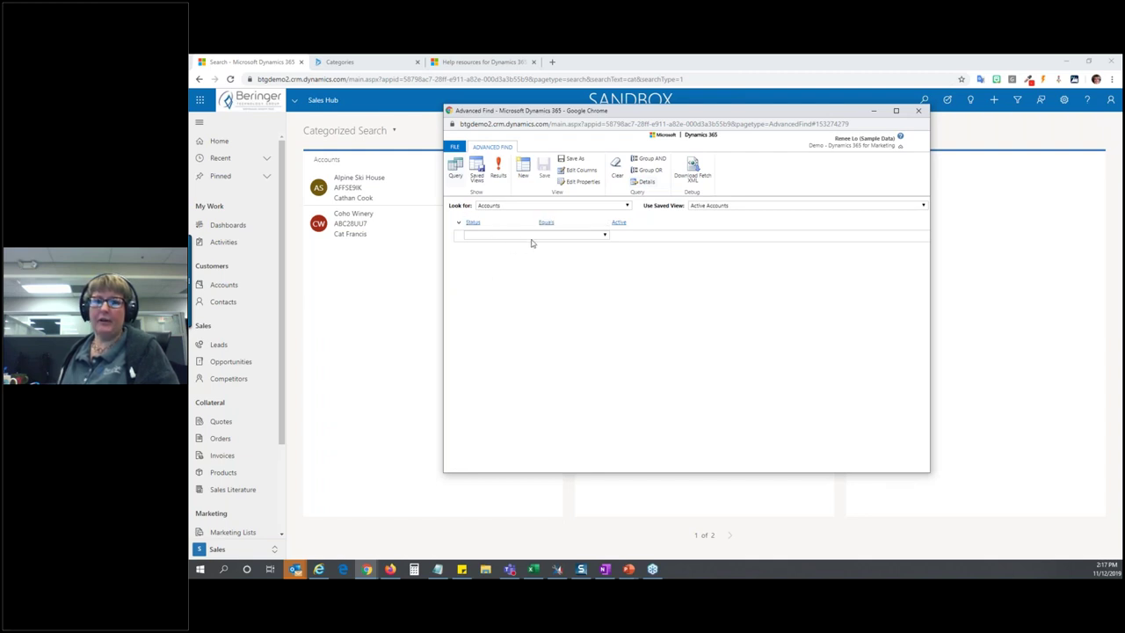
click(919, 112)
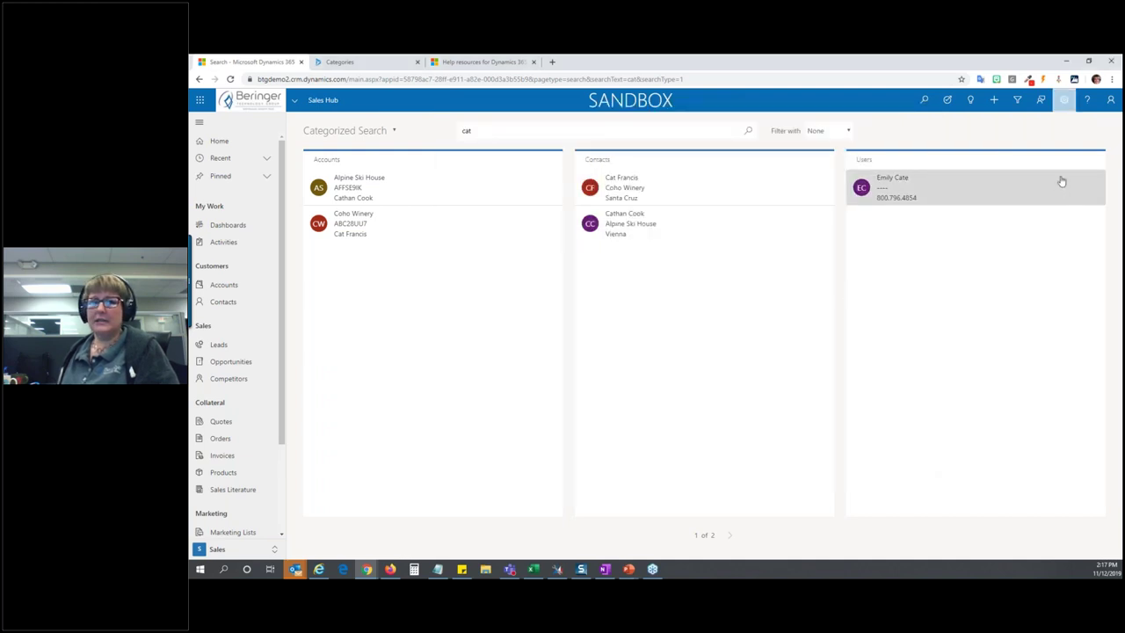
Open the personal options and set the default pane to Sales and the default tab to Leads.
click(1066, 103)
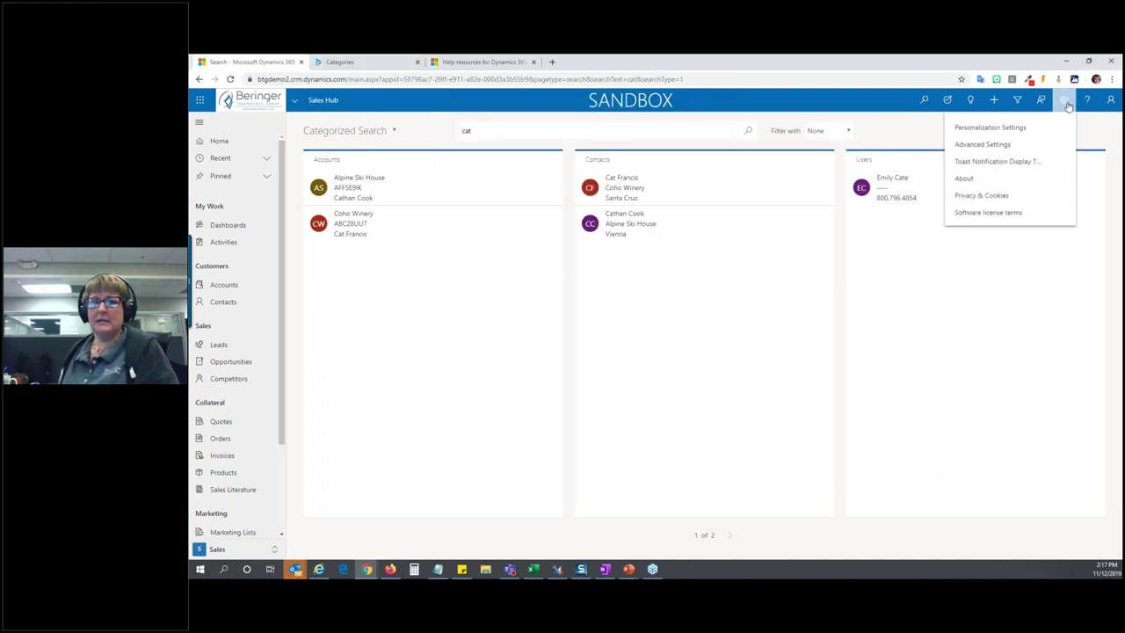
click(1003, 129)
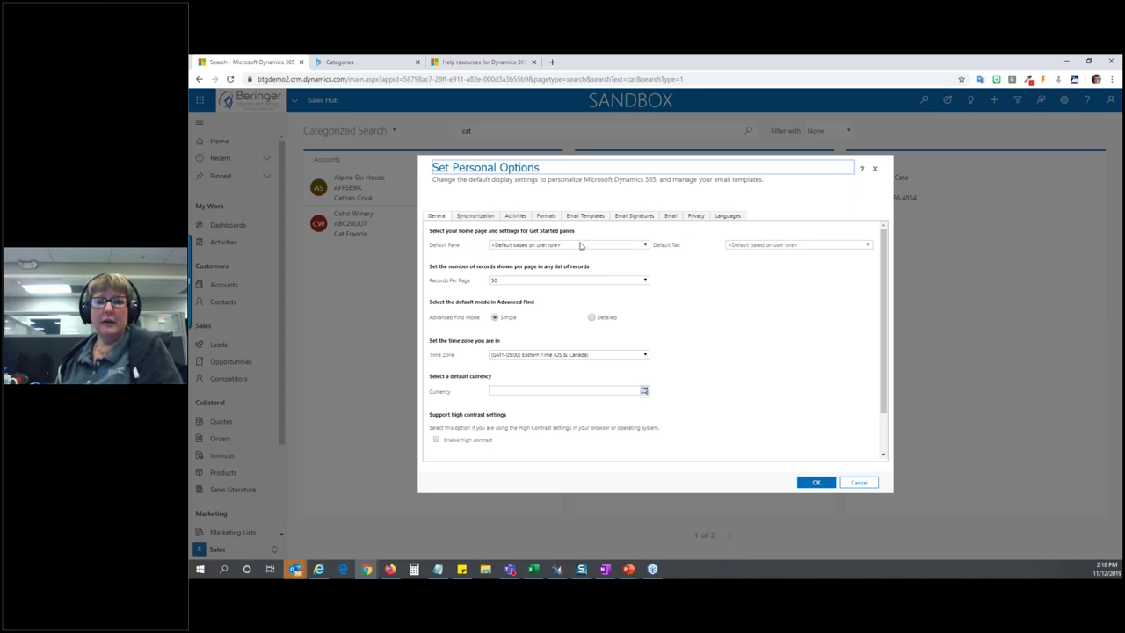
click(645, 247)
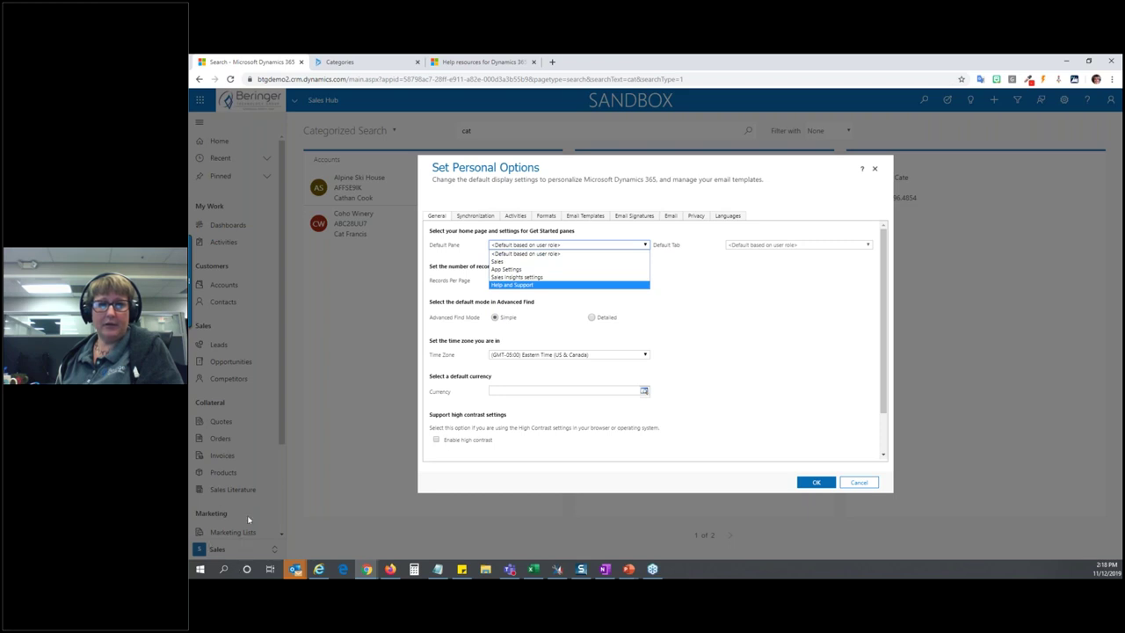
click(503, 263)
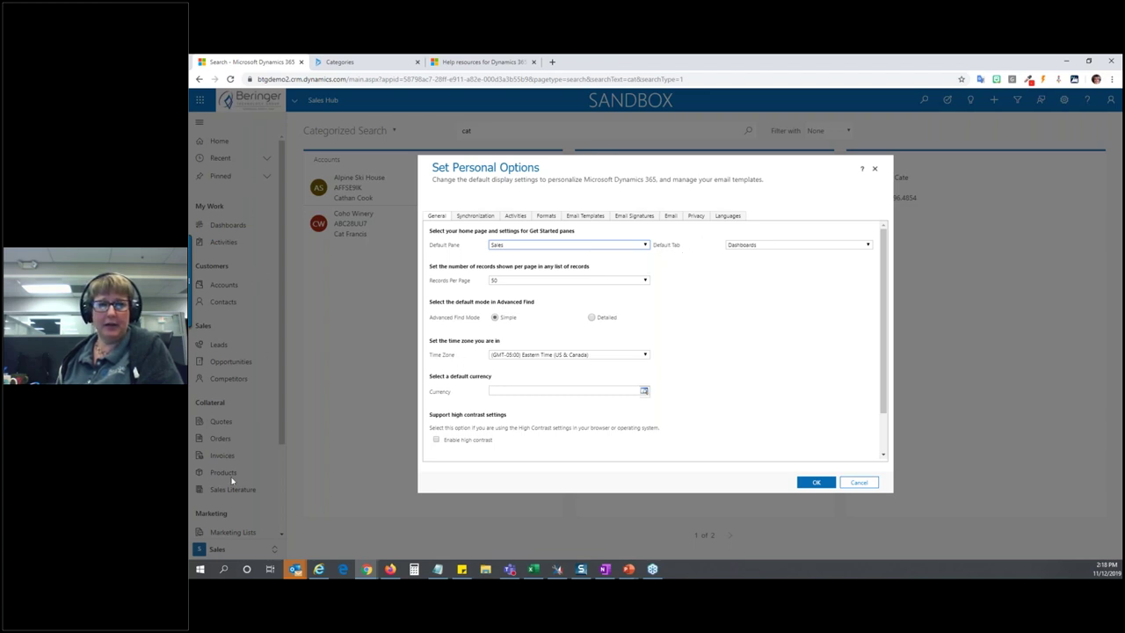
click(809, 246)
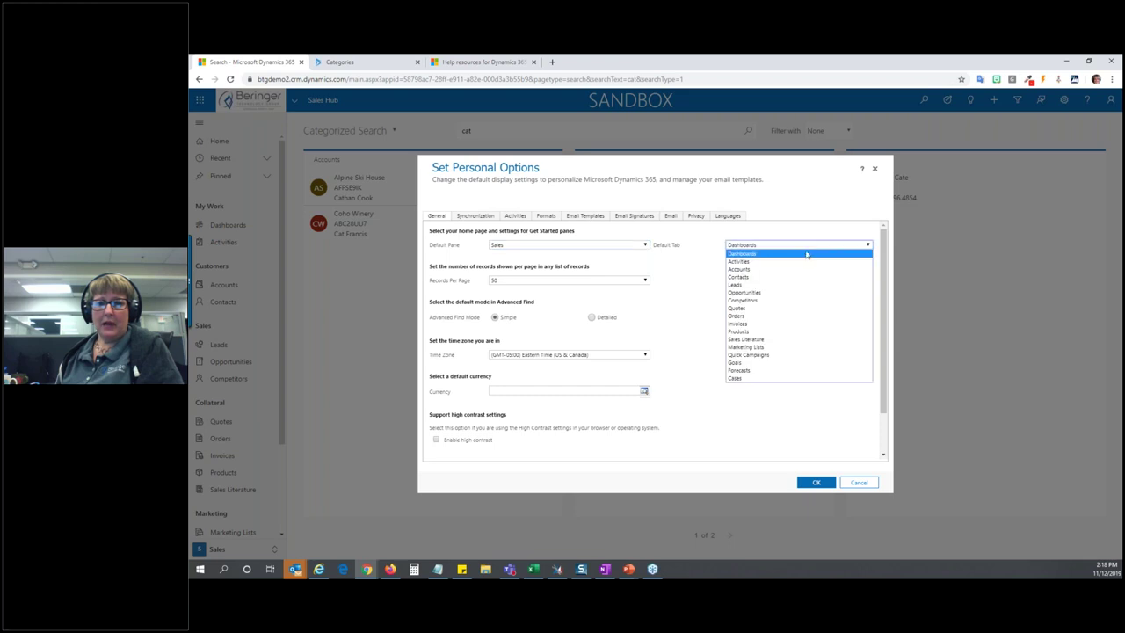
click(750, 286)
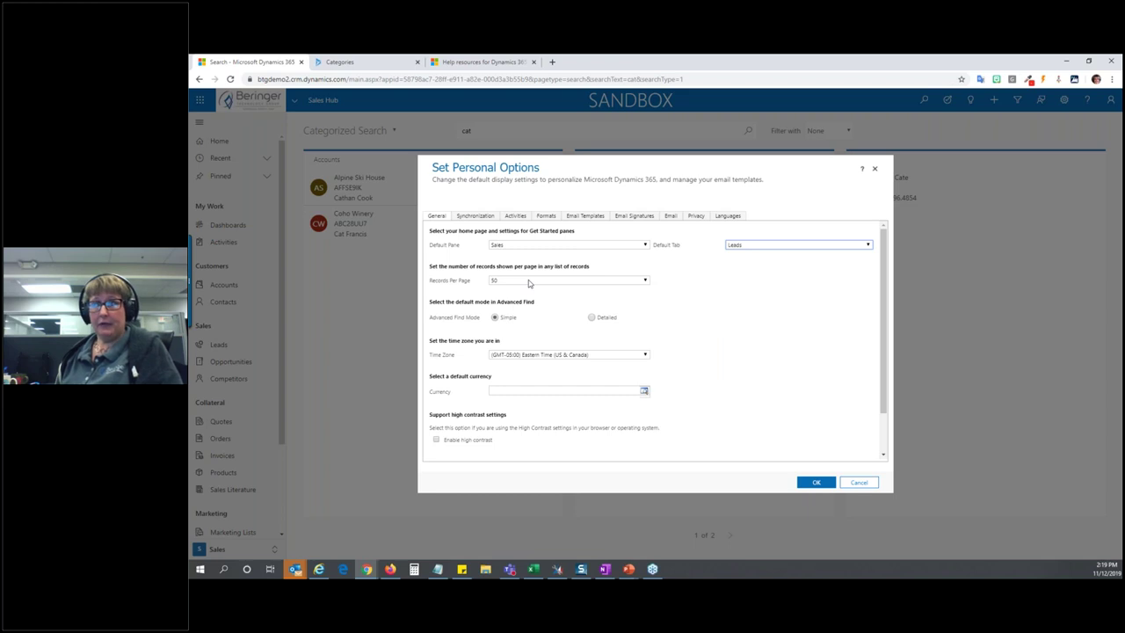
Set the records per page to 250 and the default Advanced Find mode to Detailed.
click(646, 283)
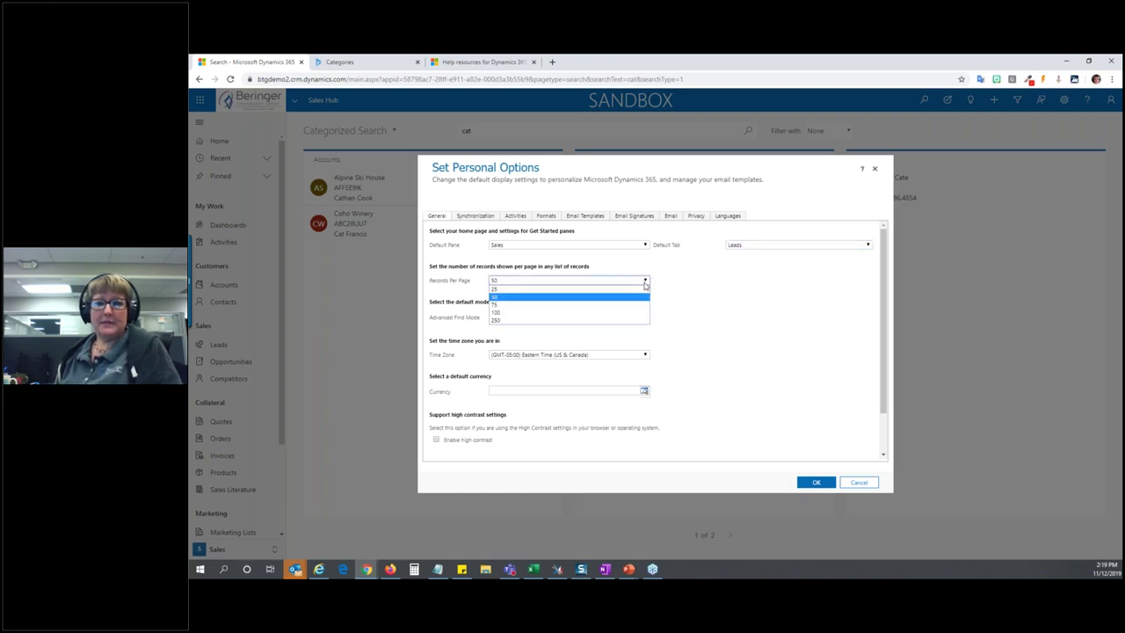
click(502, 321)
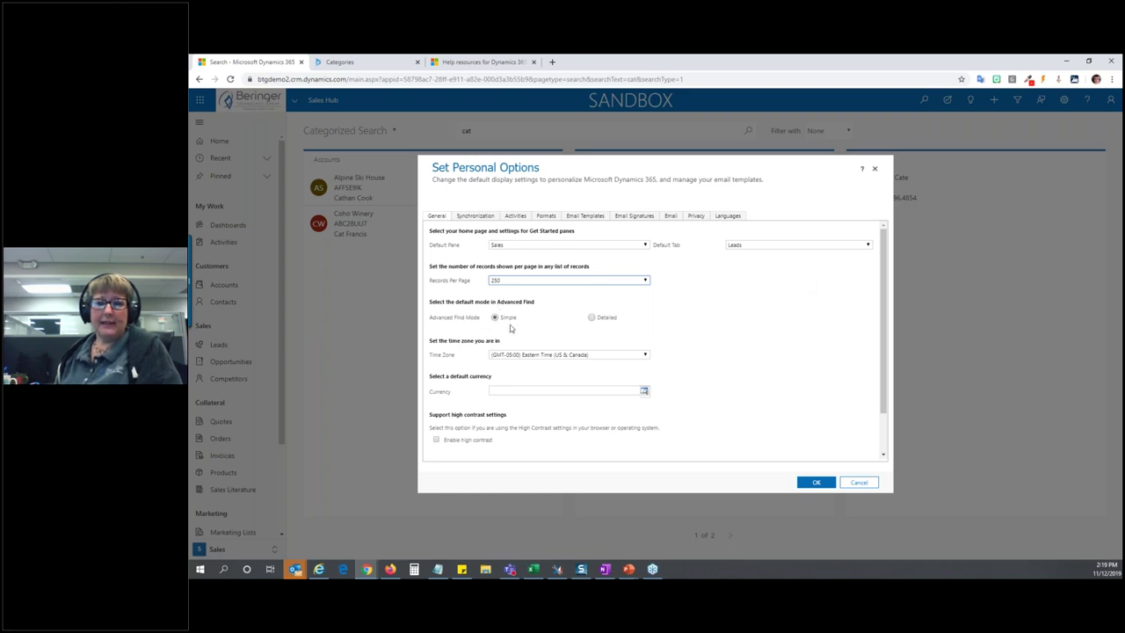
click(597, 322)
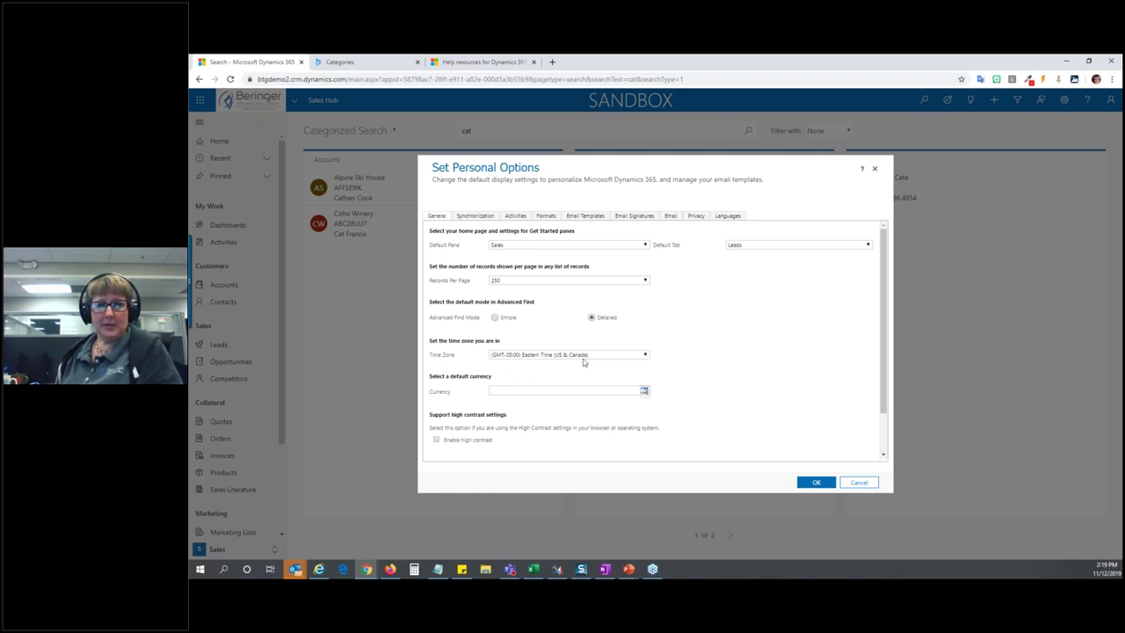
Set the default currency to US Dollar and review the remaining general options.
scroll(689, 352, down, 1)
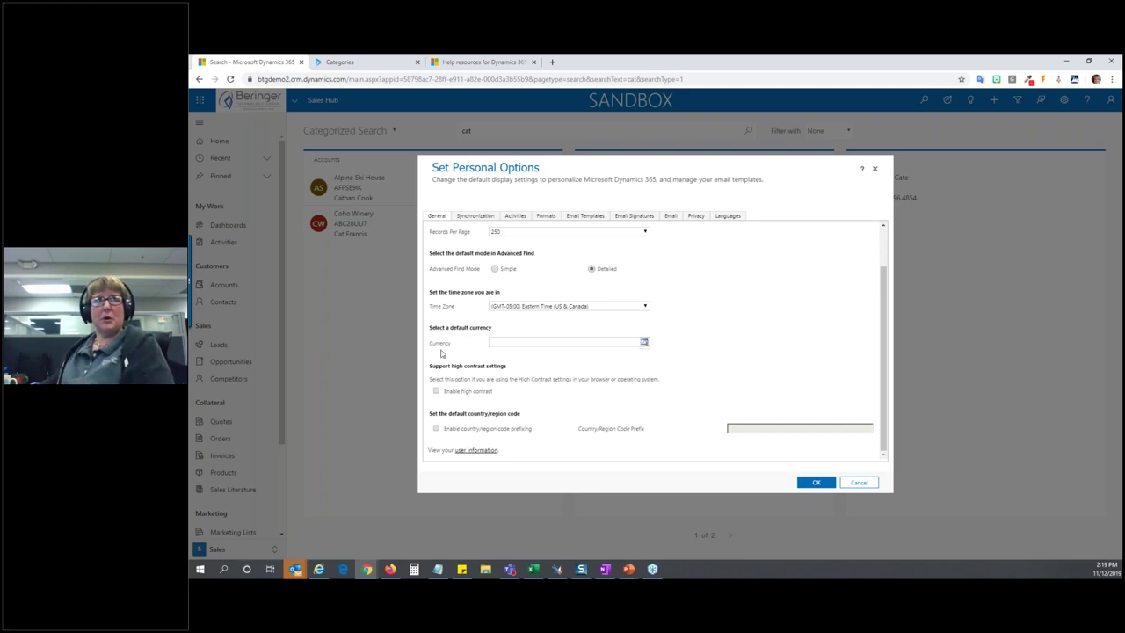
click(644, 341)
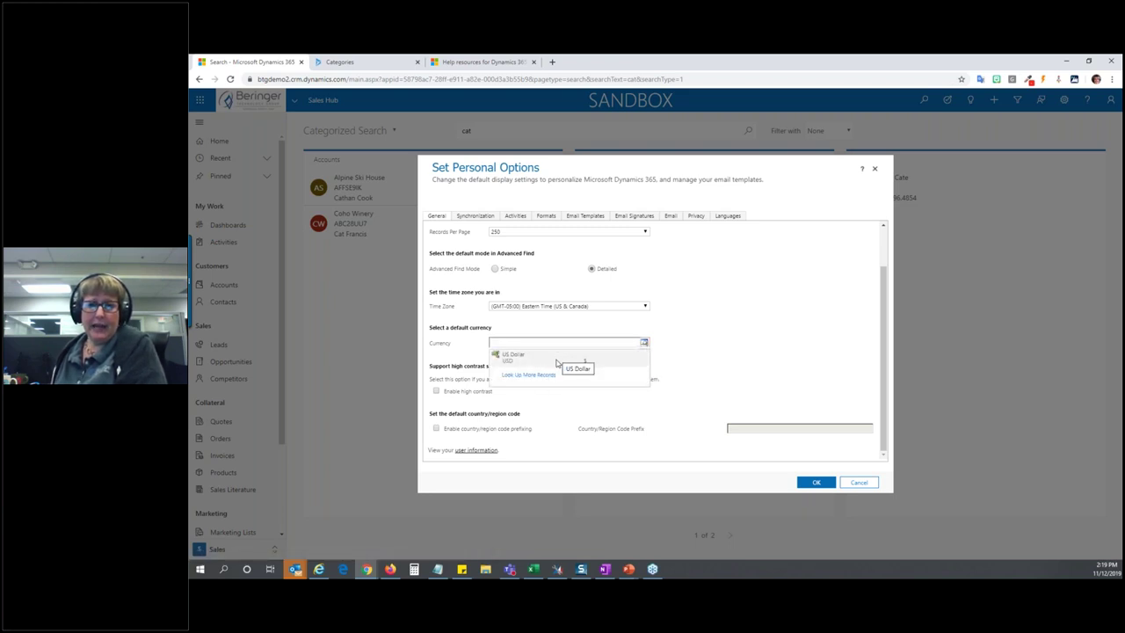
click(508, 356)
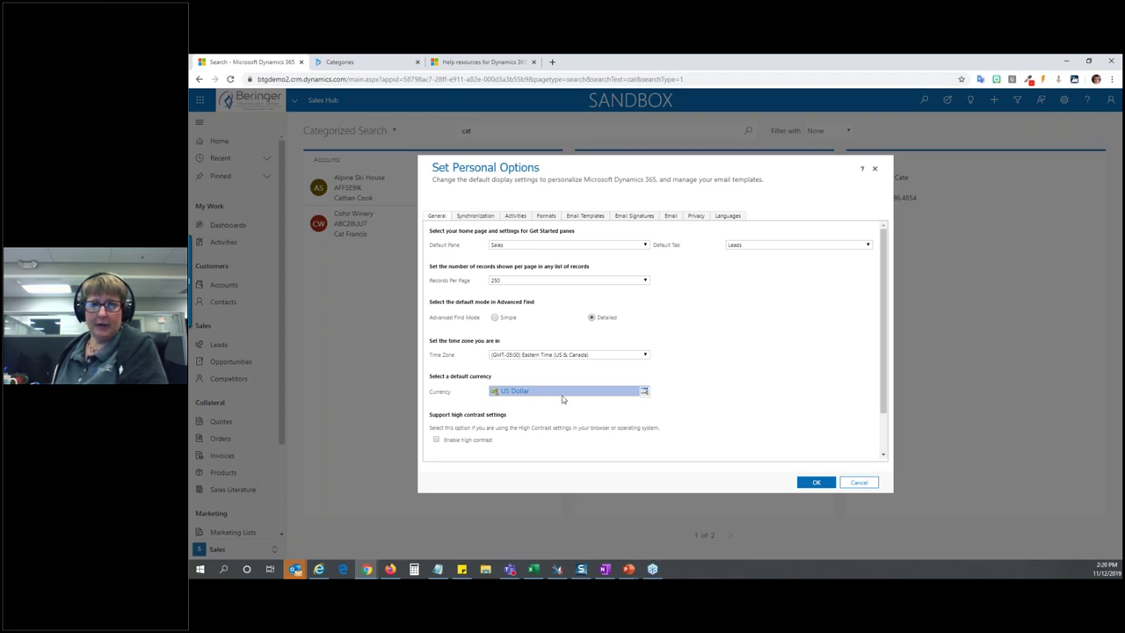
scroll(562, 397, down, 2)
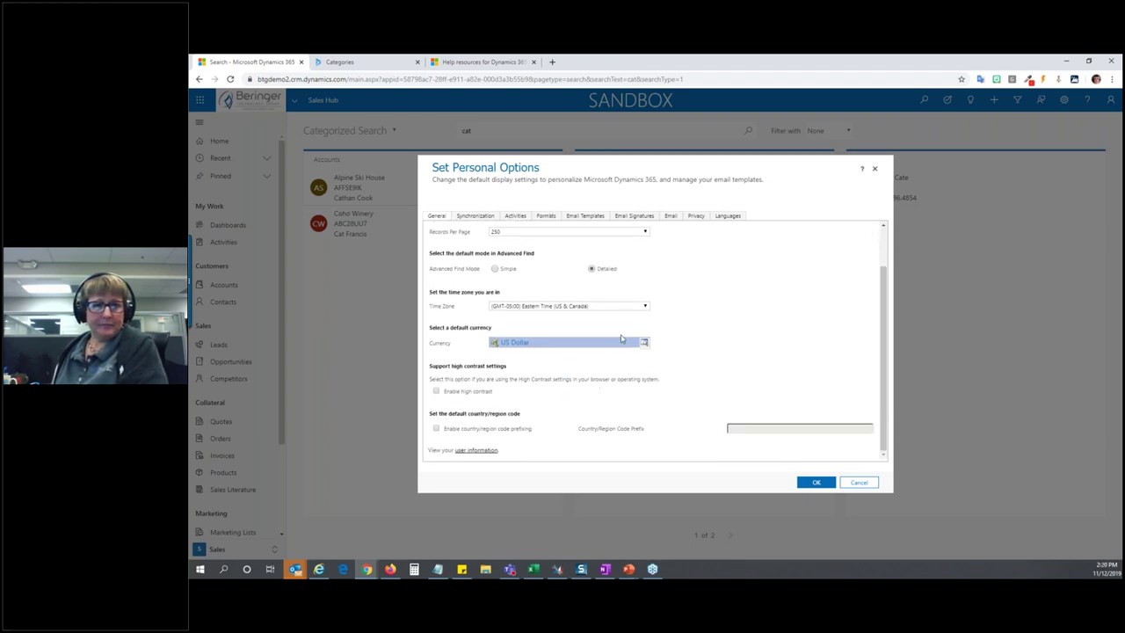
scroll(615, 343, up, 2)
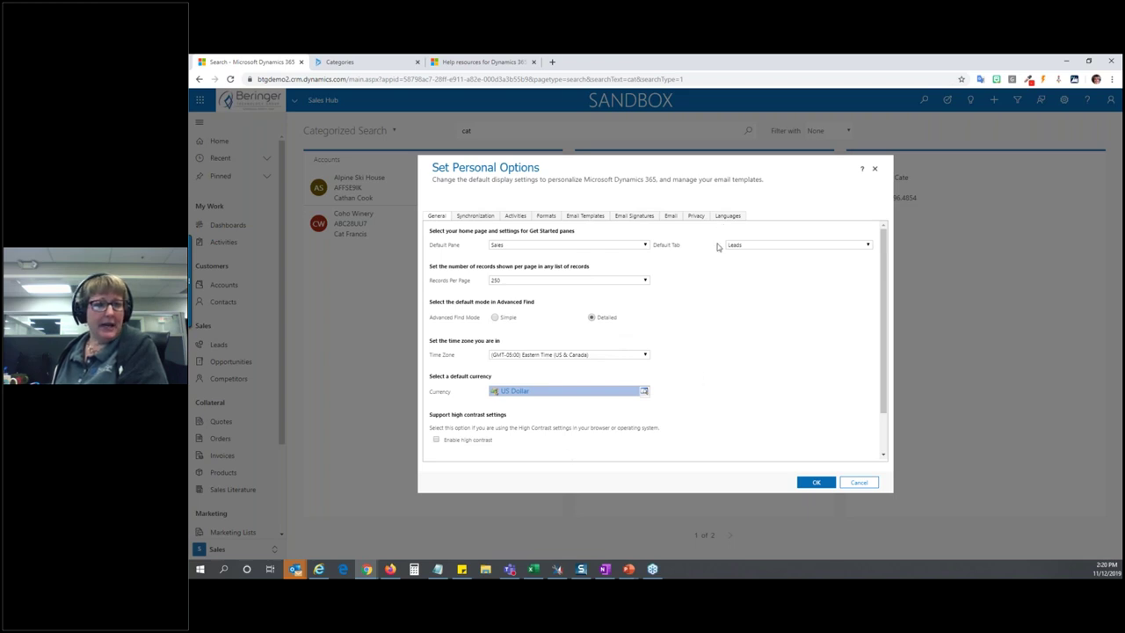
Open the email personal options, review the tracking choices and select Email messages in response to Dynamics 365 email.
click(673, 218)
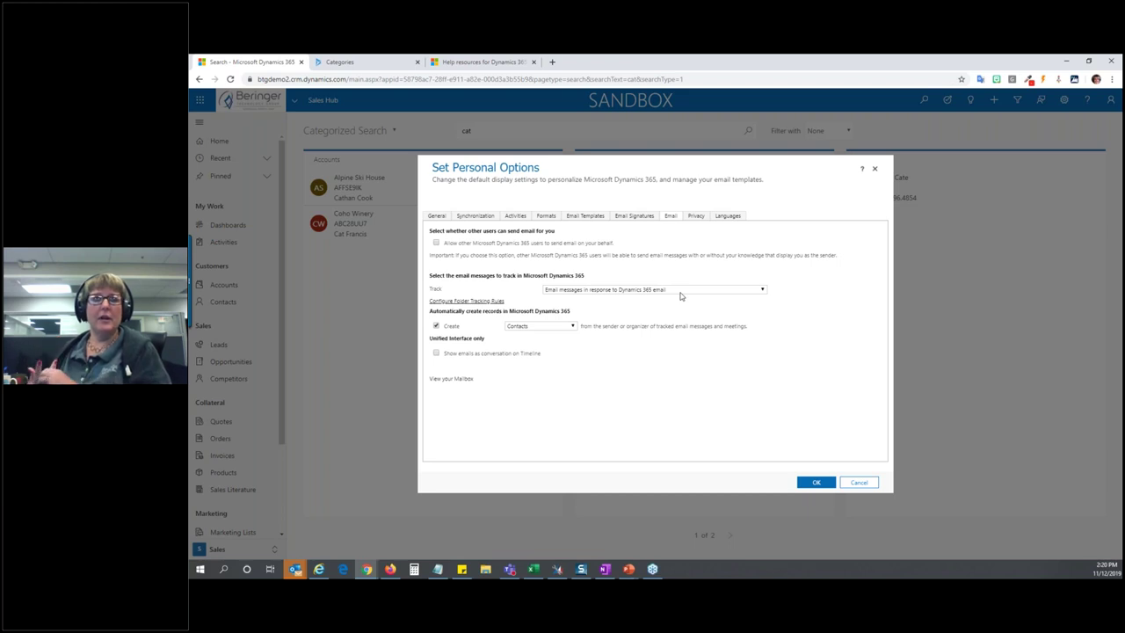
click(646, 289)
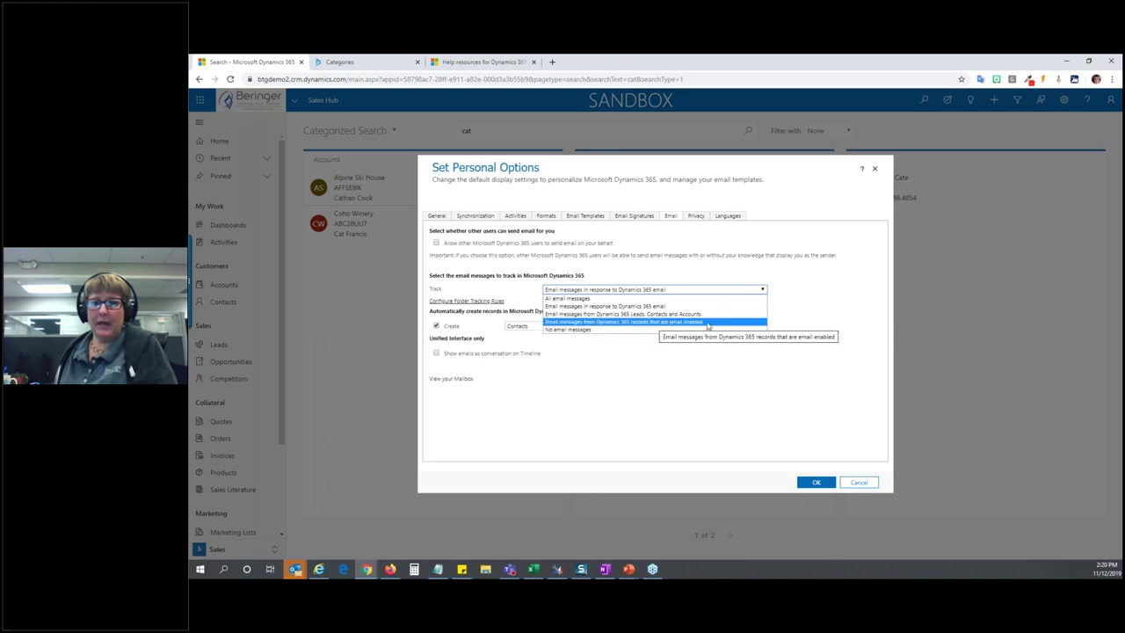
click(589, 310)
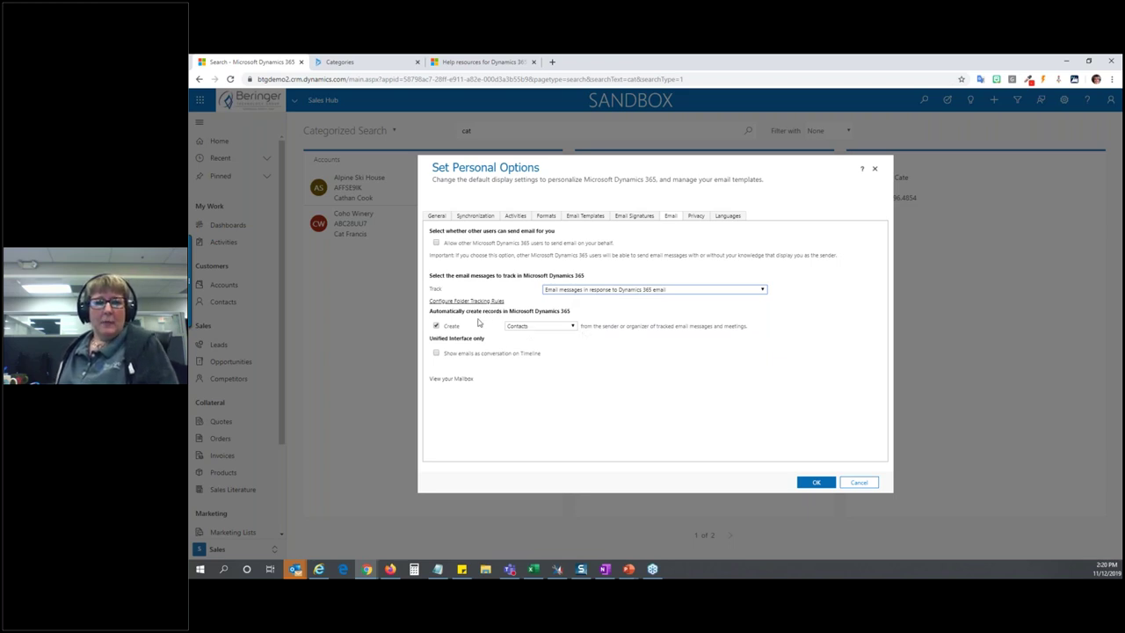
Set the tracking to All email messages, and turn automatic contact creation off and back on after viewing its record types.
click(617, 291)
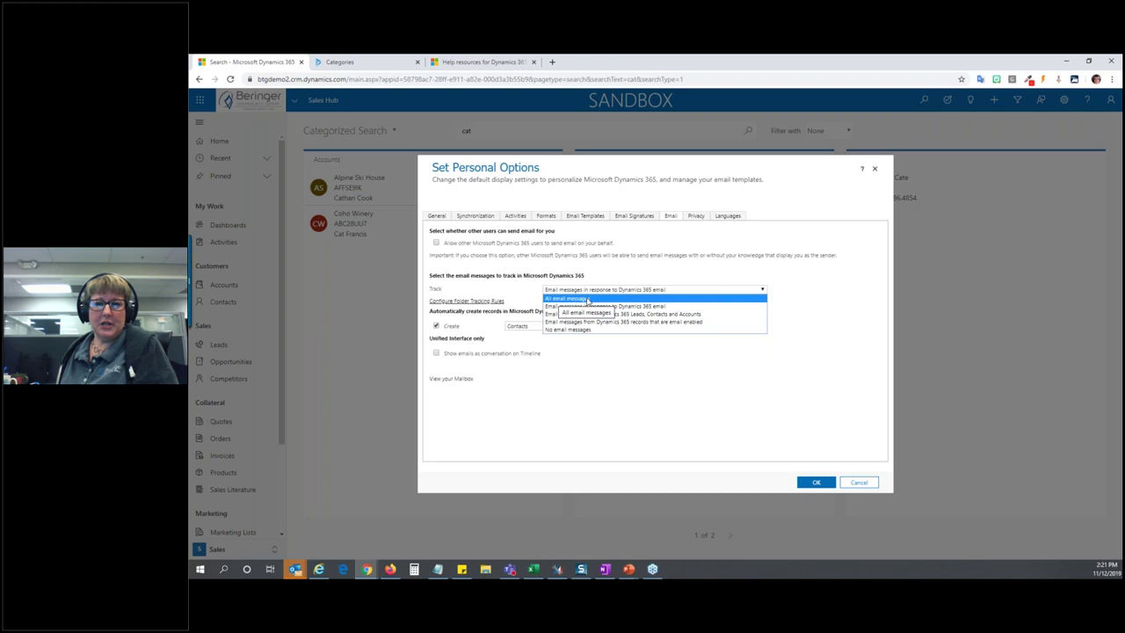
click(588, 300)
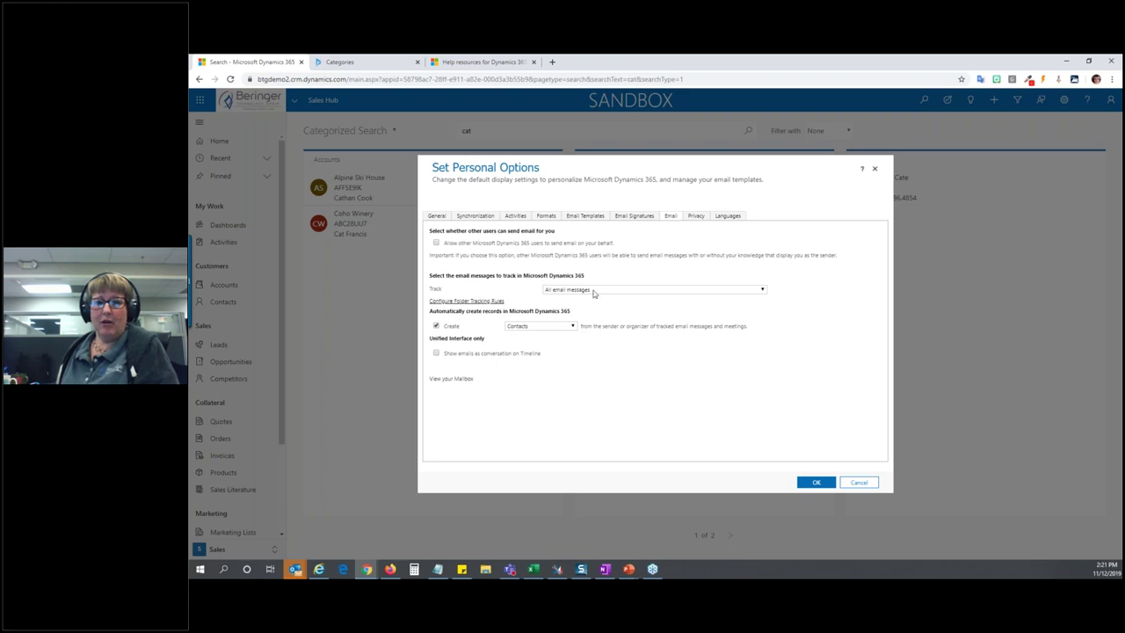
click(542, 326)
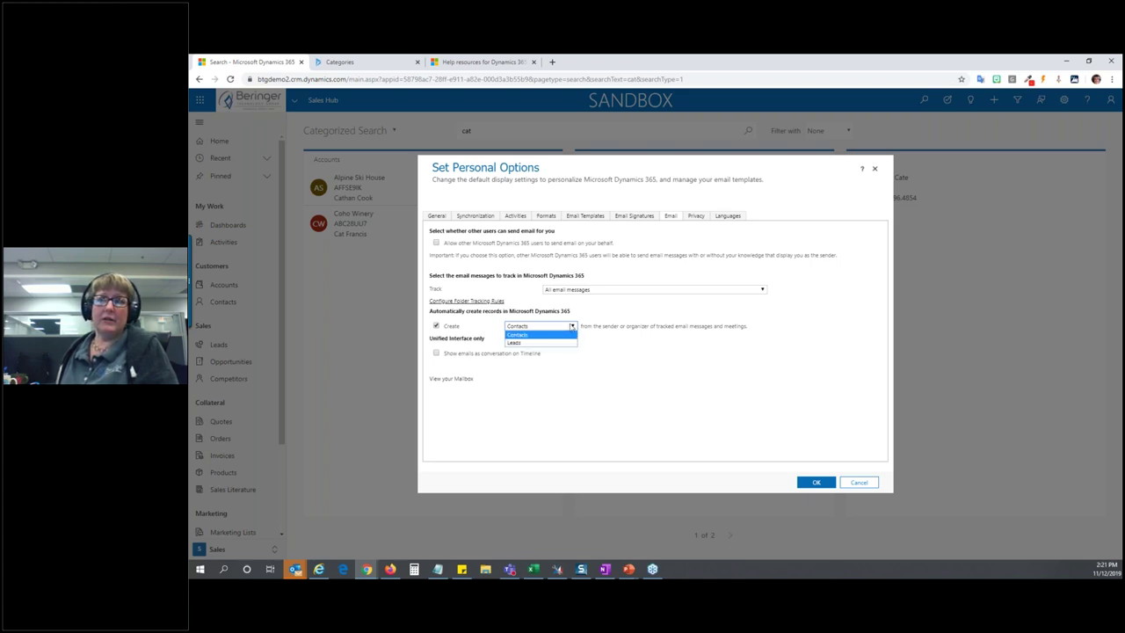
click(572, 326)
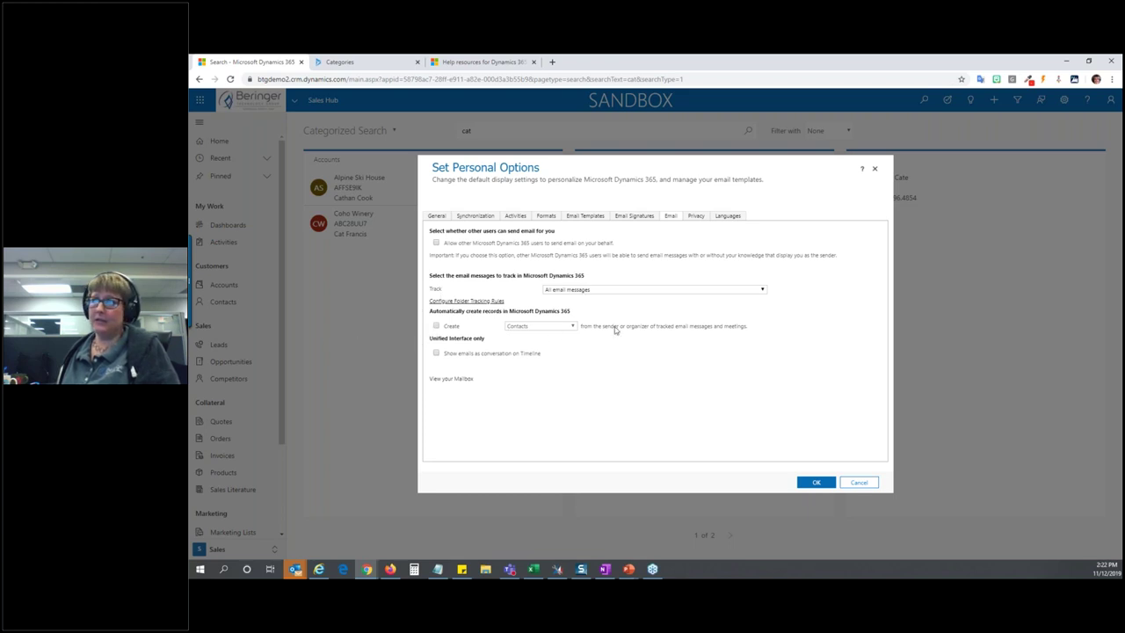
click(437, 327)
Set the email tracking back to Email messages in response to Dynamics 365 email and save the personal options.
click(588, 291)
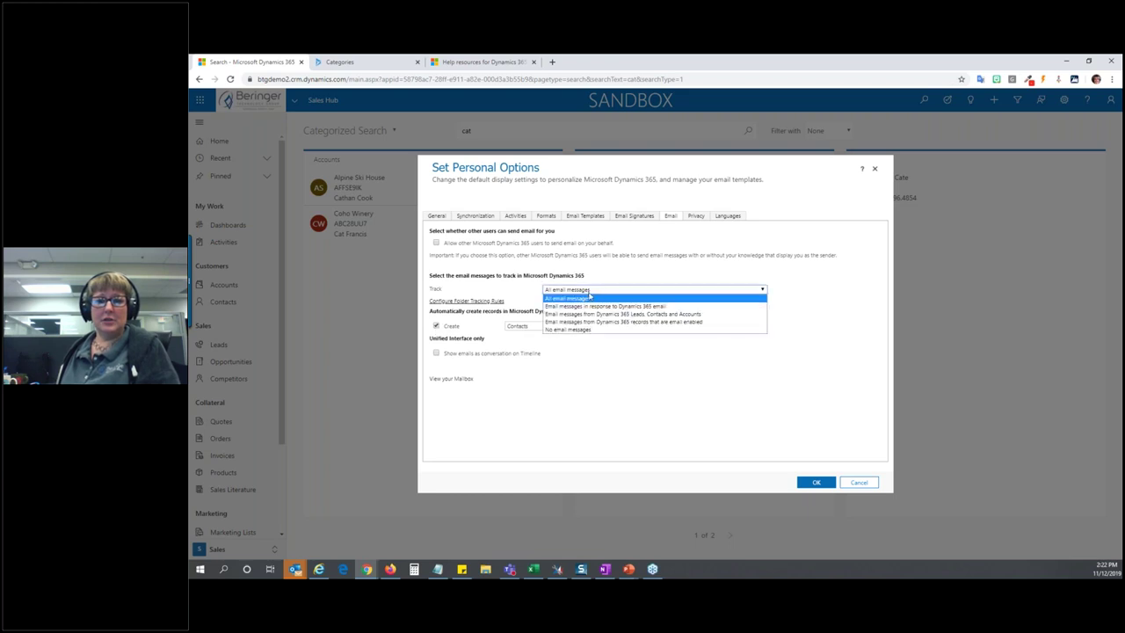
click(592, 307)
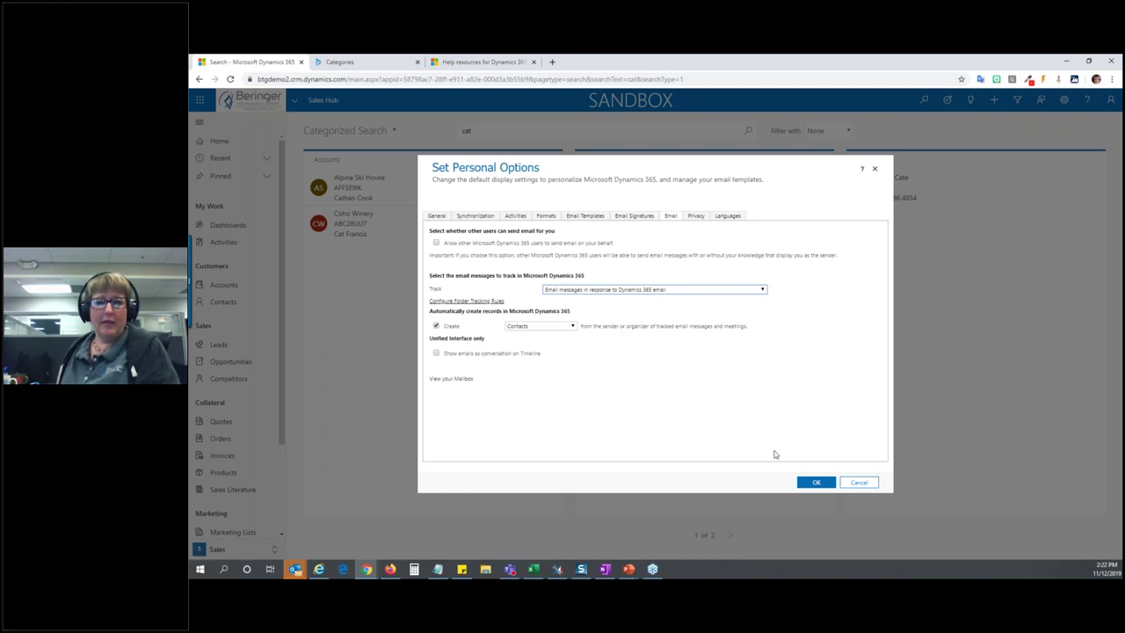
click(808, 483)
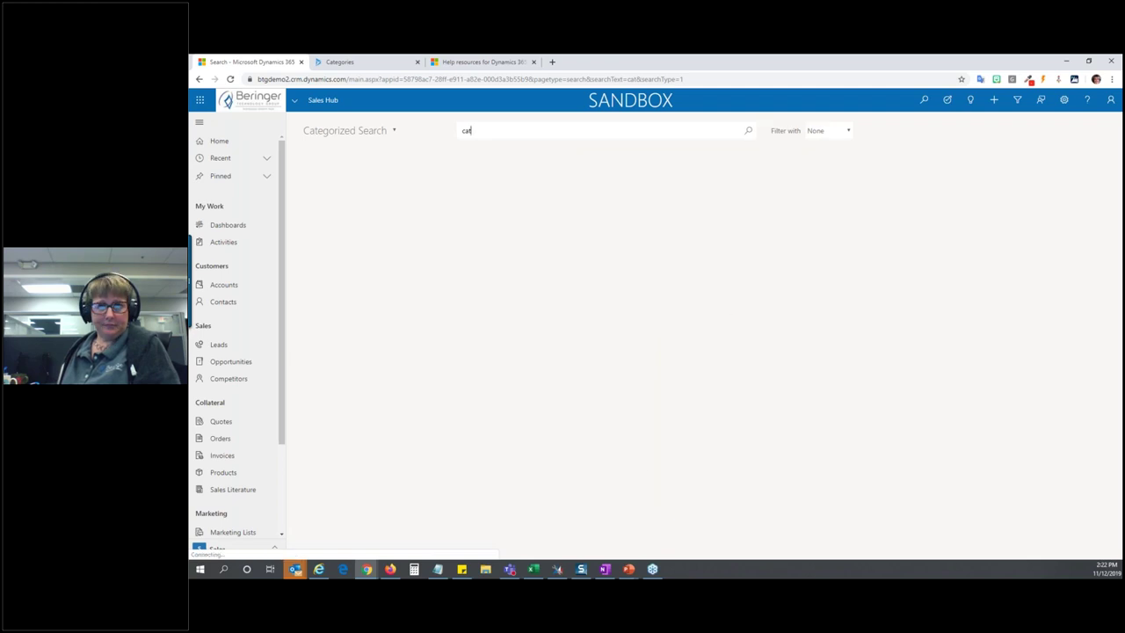
Go to the home page and bring its leads list in front of the Advanced Find window.
click(220, 141)
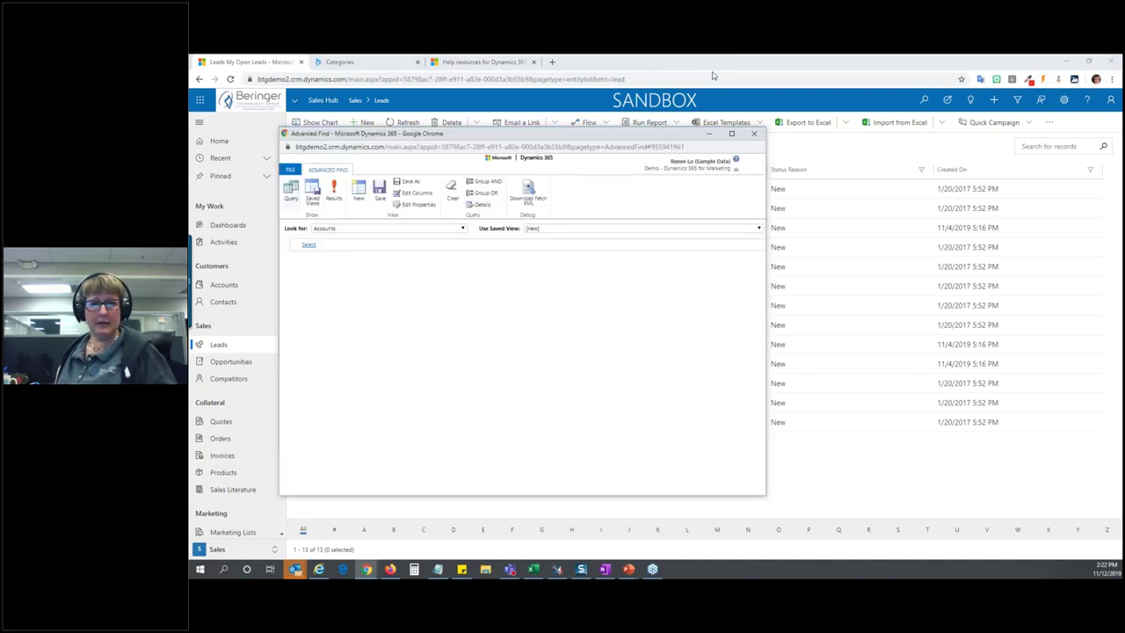
click(714, 76)
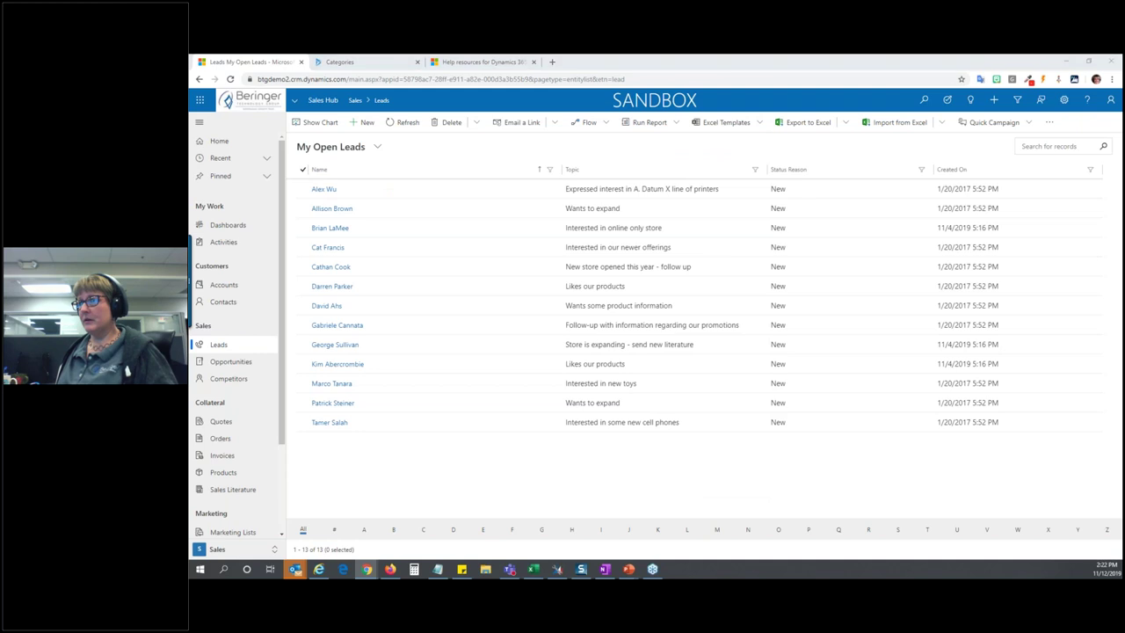
Switch to the presentation slide show and display the Recap slide.
key(alt+Tab)
click(741, 530)
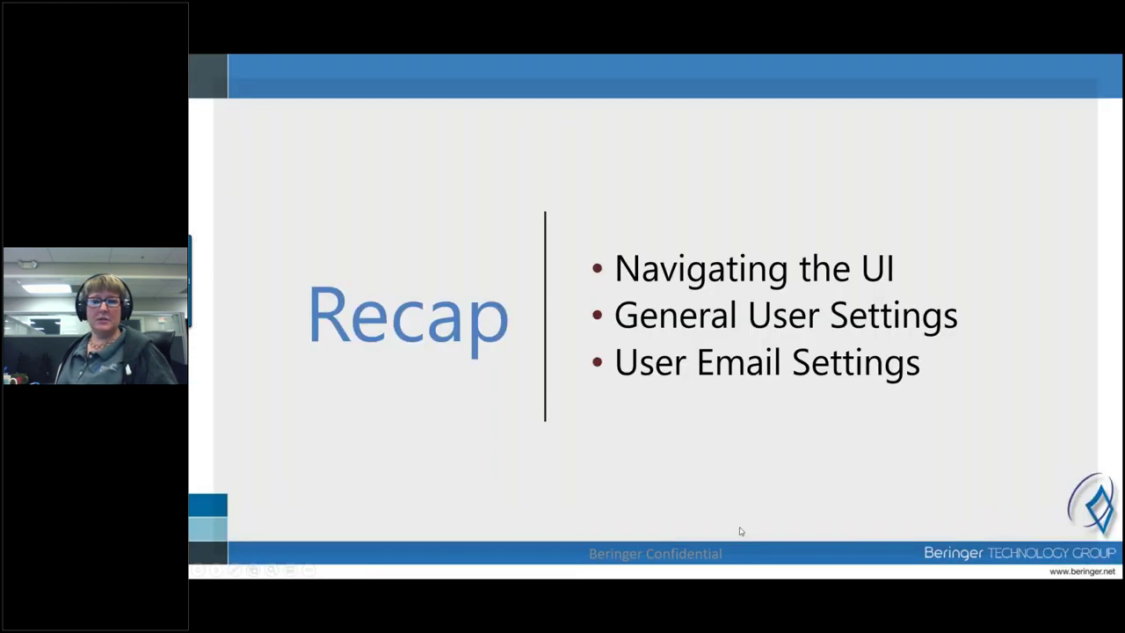